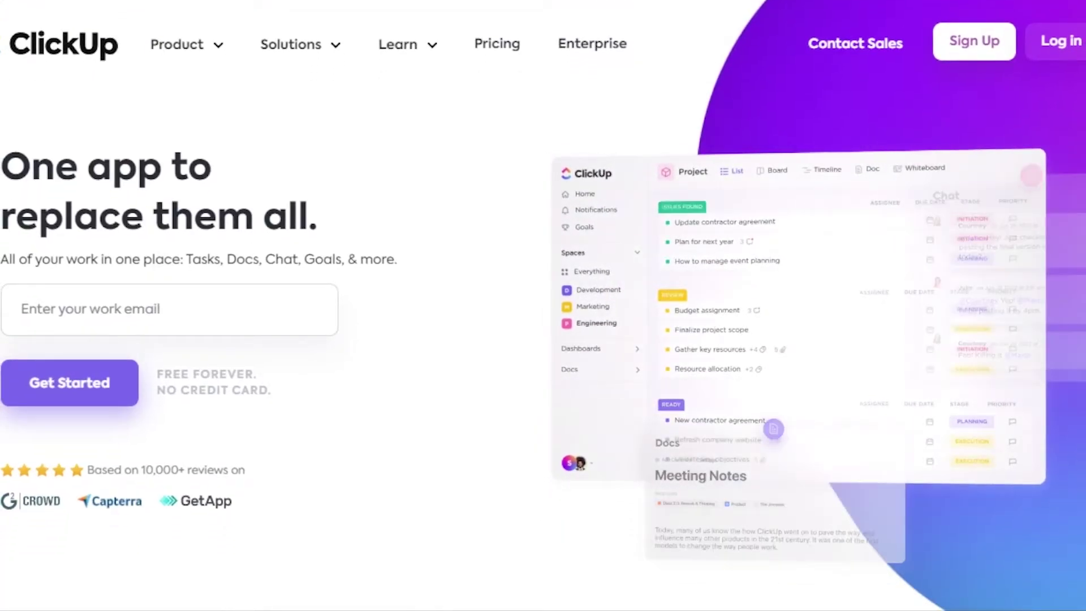
Step: Scroll down through the ClickUp marketing website
{"action": "scroll", "coordinate": [543, 305], "scroll_direction": "down", "scroll_amount": 20}
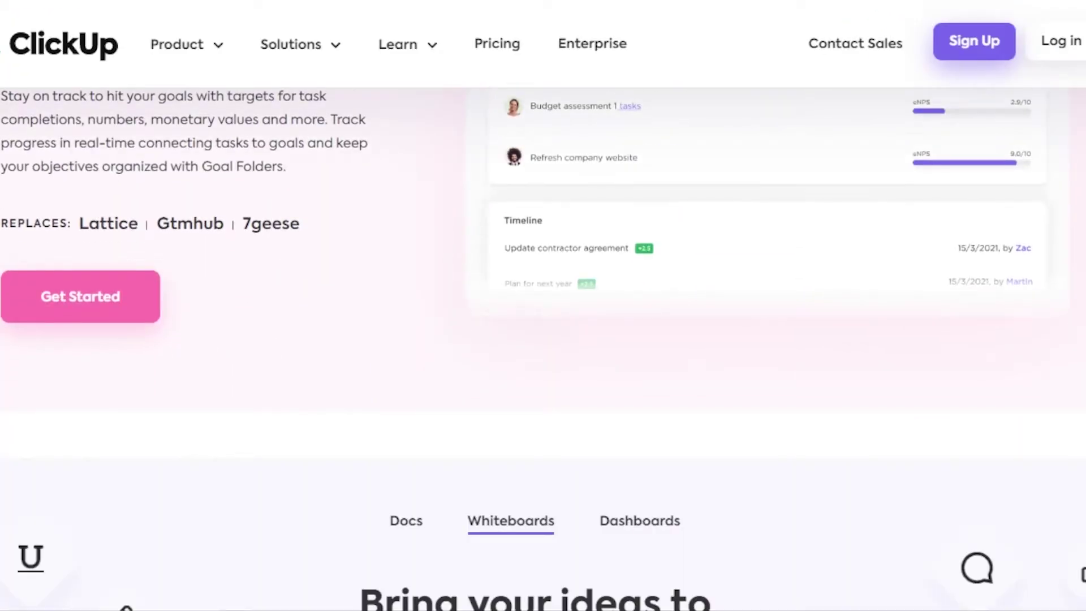
{"action": "scroll", "coordinate": [543, 305], "scroll_direction": "down", "scroll_amount": 15}
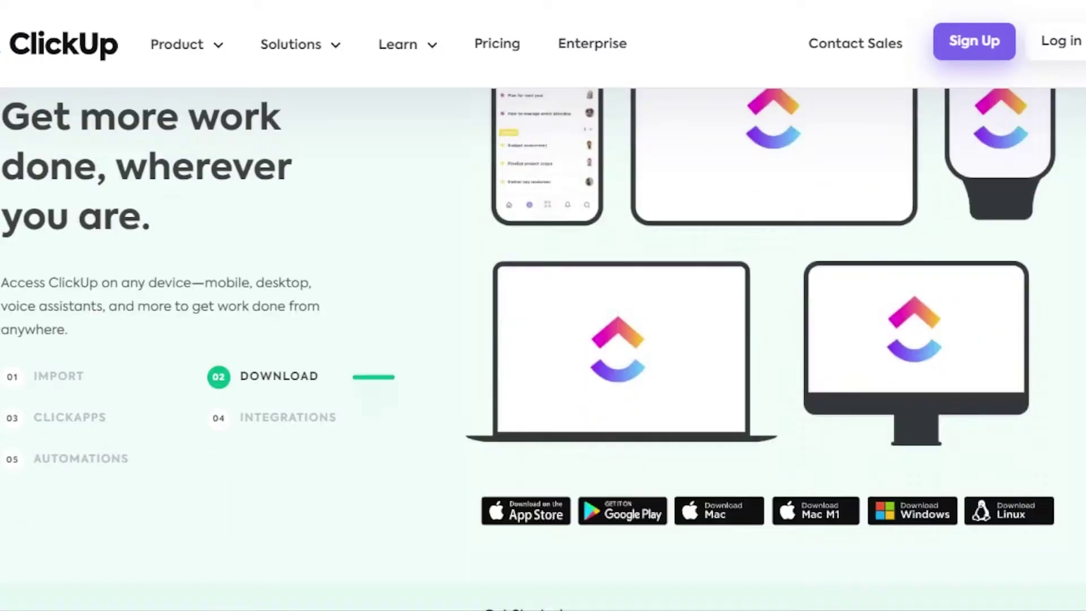
{"action": "scroll", "coordinate": [543, 305], "scroll_direction": "down", "scroll_amount": 15}
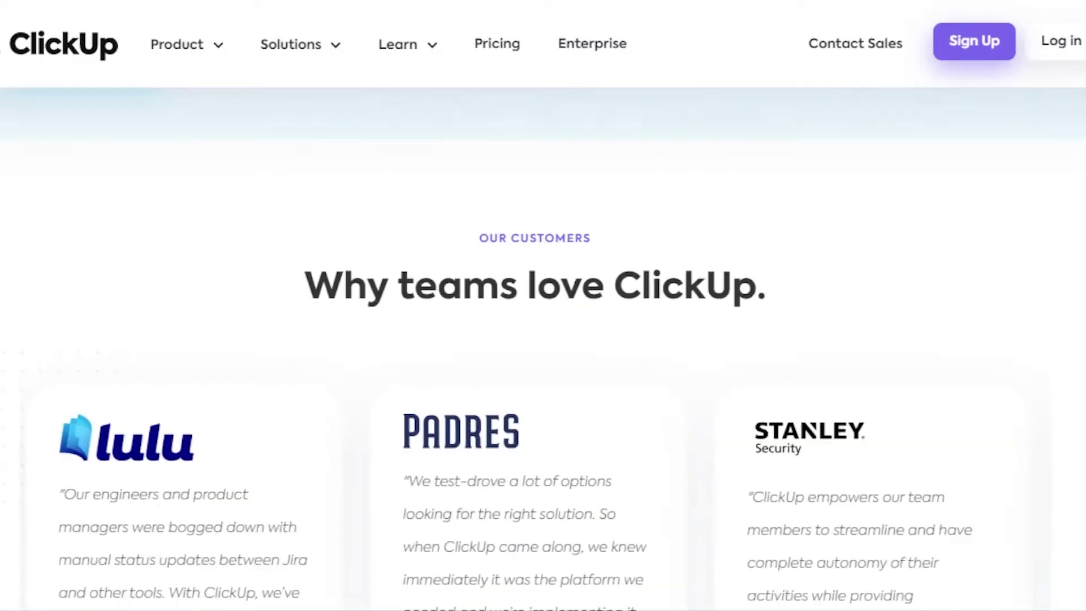
{"action": "scroll", "coordinate": [543, 305], "scroll_direction": "down", "scroll_amount": 15}
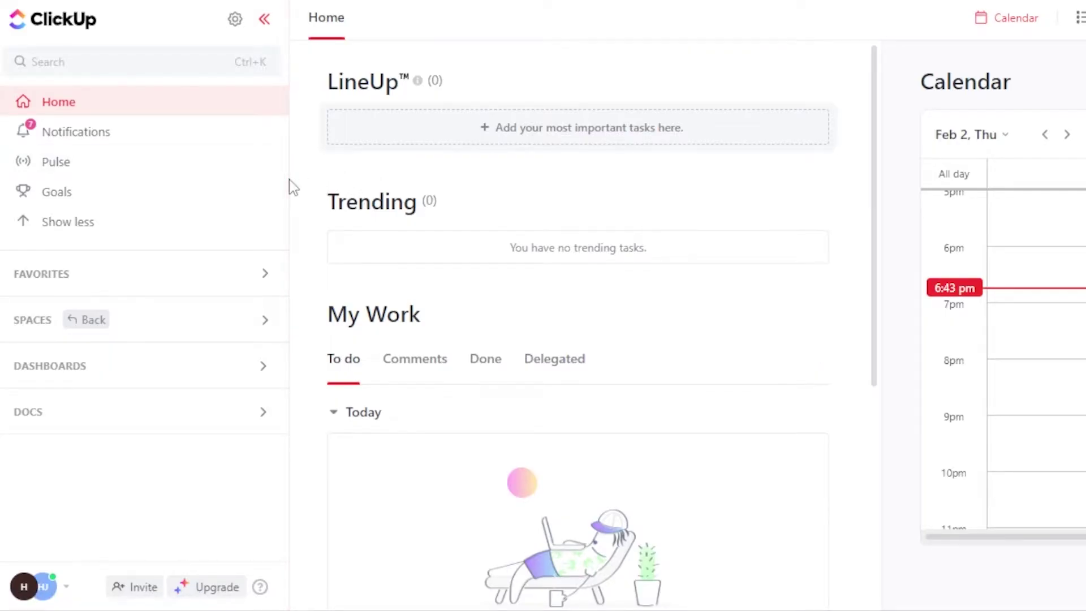
Step: Narrow the sidebar, expand Spaces and open Project Management's Board view
{"action": "left_click_drag", "start_coordinate": [288, 187], "coordinate": [253, 211]}
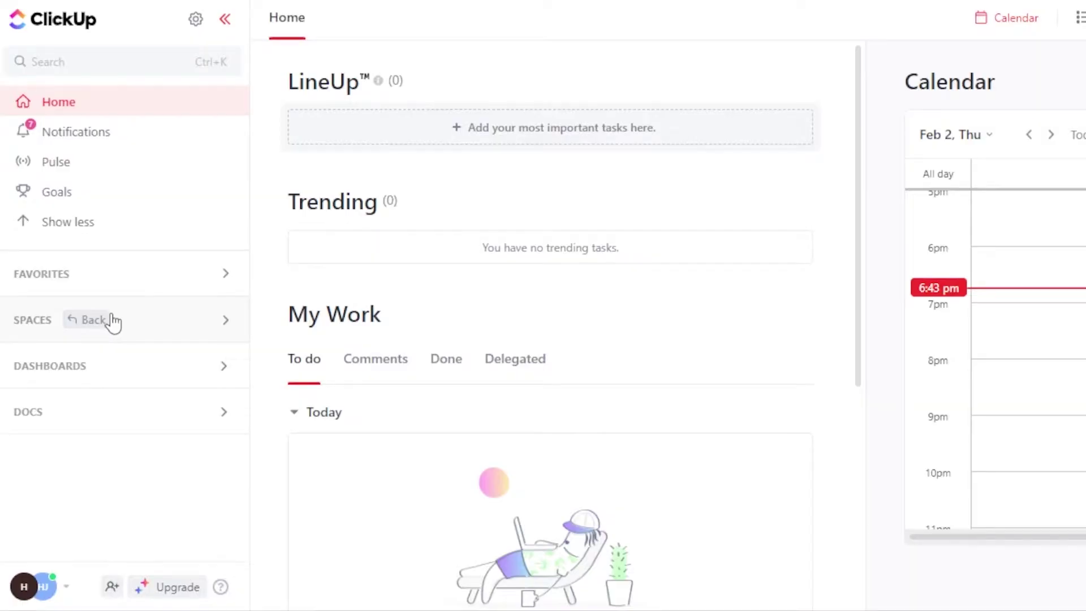
{"action": "left_click", "coordinate": [229, 322]}
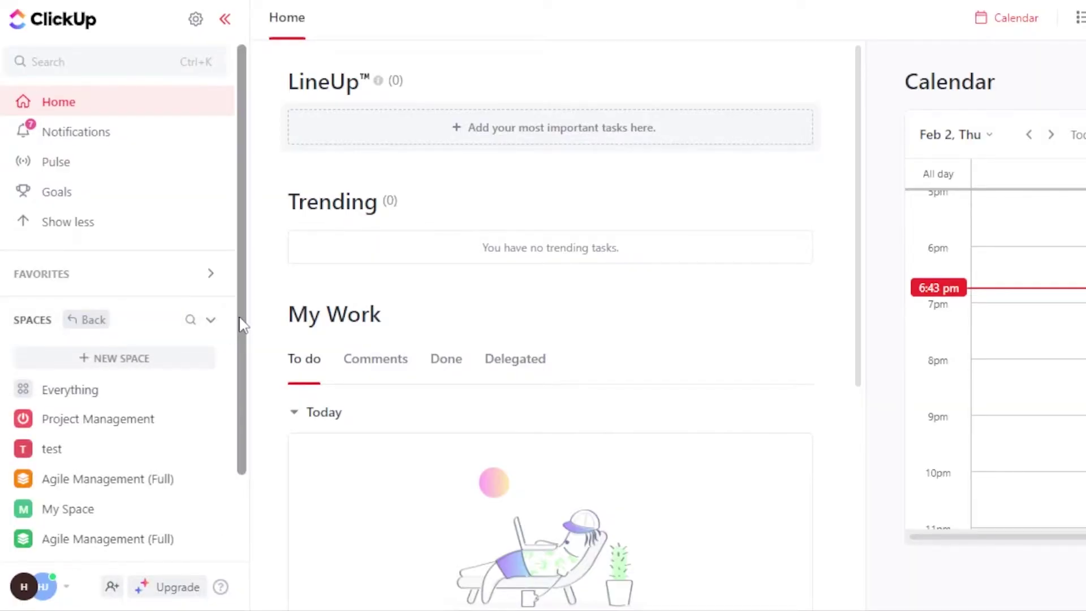
{"action": "left_click_drag", "start_coordinate": [242, 318], "coordinate": [252, 392]}
{"action": "scroll", "coordinate": [252, 391], "scroll_direction": "down", "scroll_amount": 1}
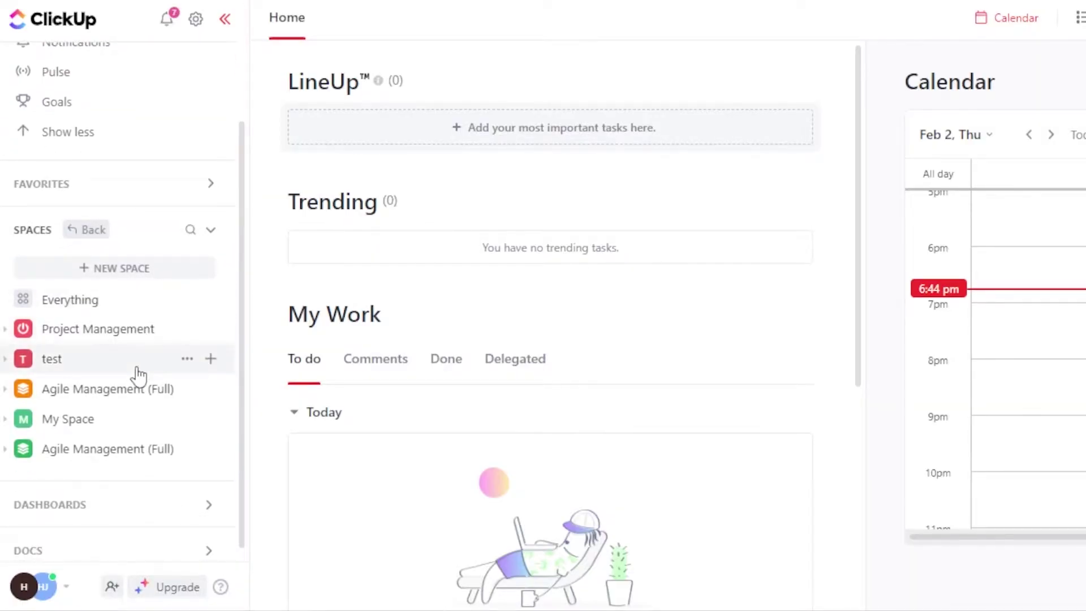
{"action": "left_click", "coordinate": [94, 330]}
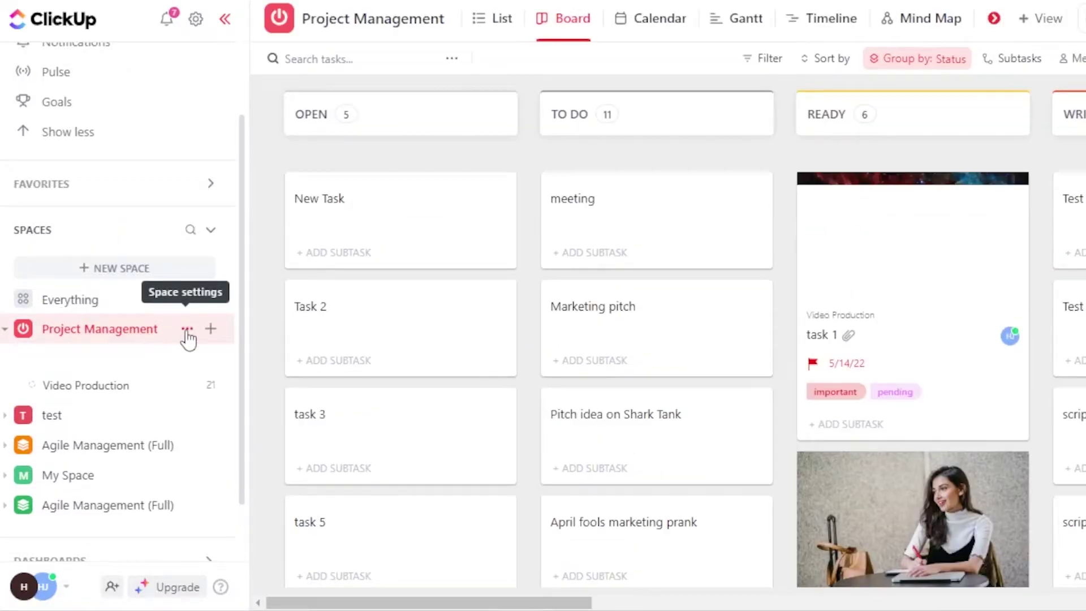
Step: Start a new space named 'test task management' and browse ready-made templates instead
{"action": "left_click", "coordinate": [103, 268]}
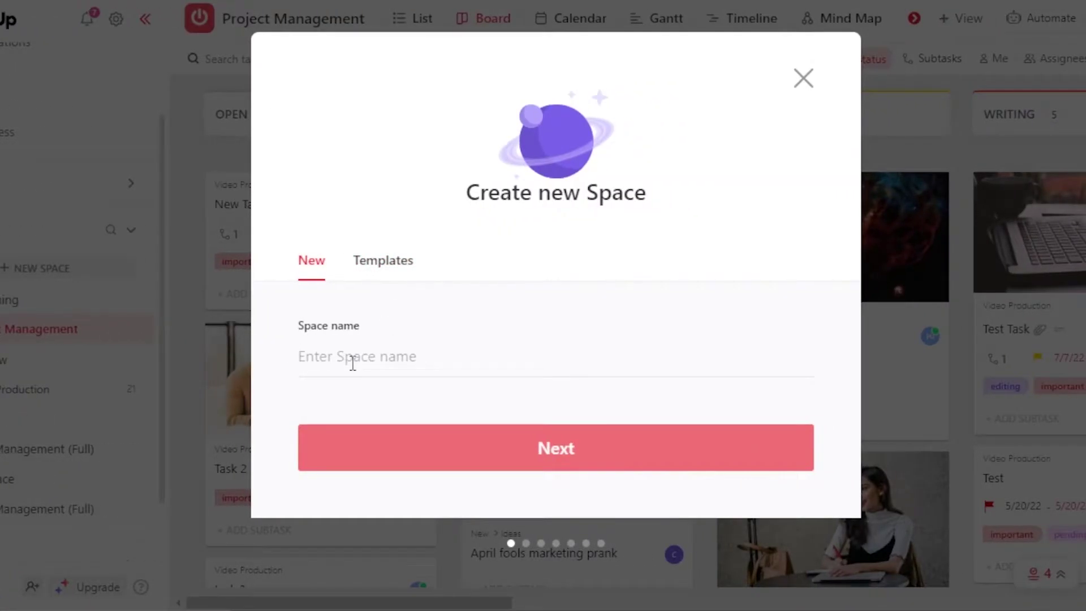
{"action": "type", "text": "tes"}
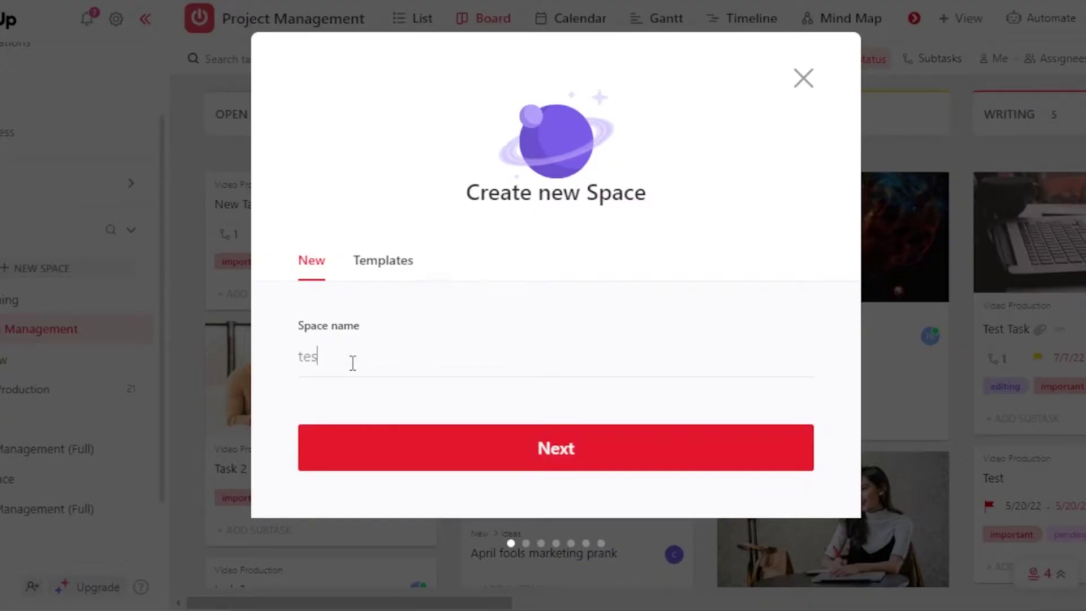
{"action": "type", "text": "t task management"}
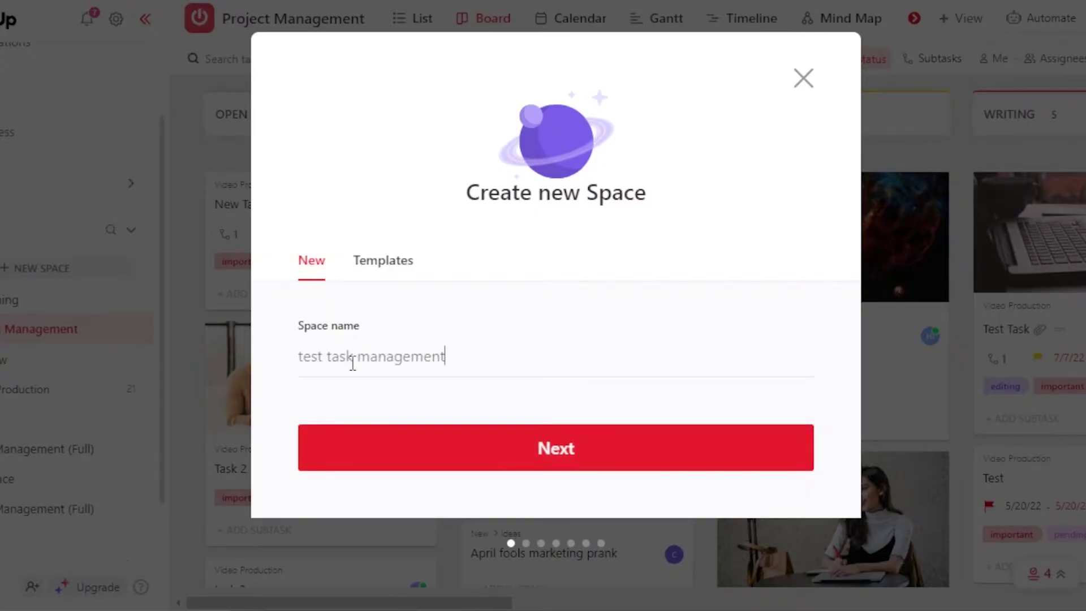
{"action": "left_click", "coordinate": [398, 270]}
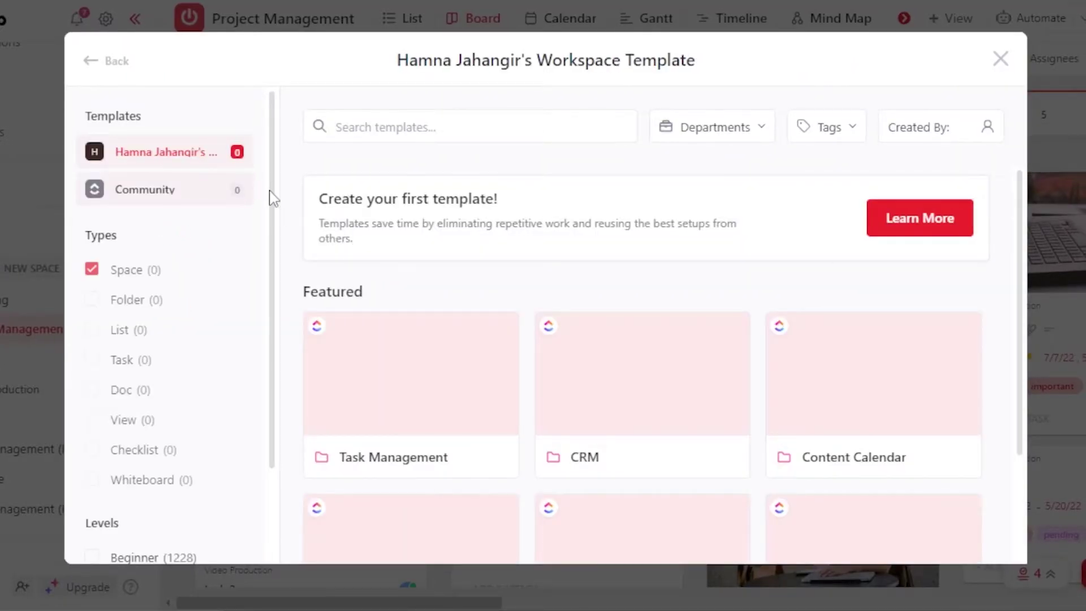
Step: Search templates for 'task' and choose Use Template on the Task Management template
{"action": "left_click_drag", "start_coordinate": [272, 195], "coordinate": [274, 261]}
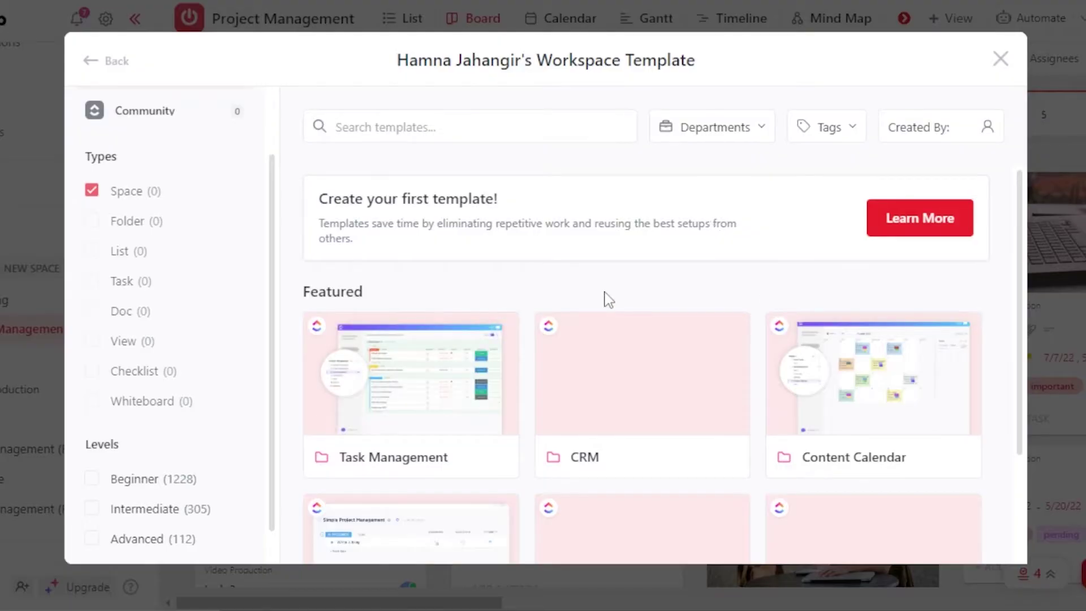
{"action": "mouse_move", "coordinate": [374, 357]}
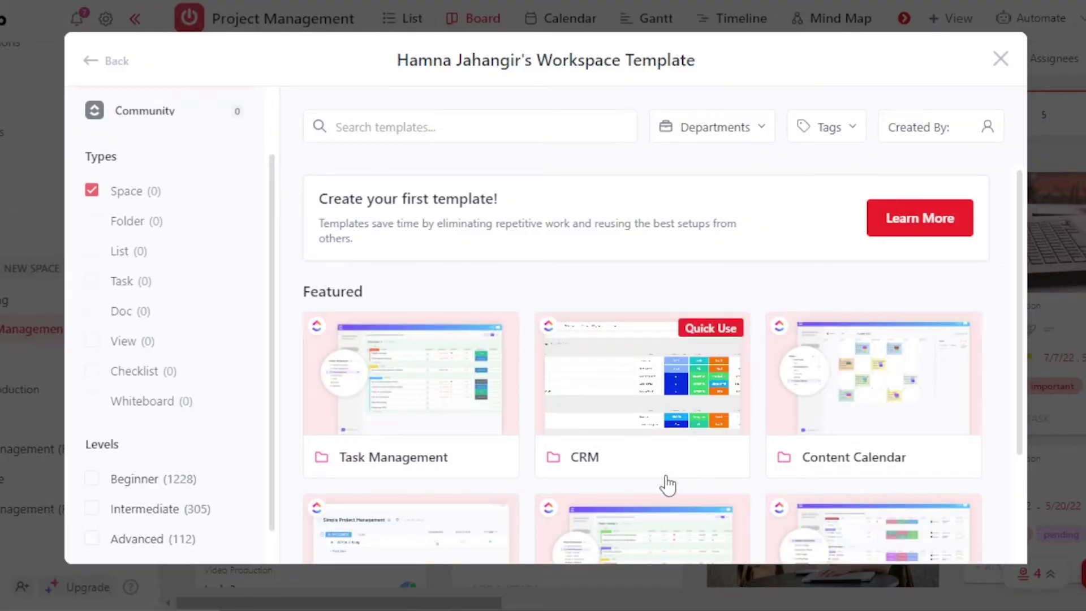
{"action": "left_click_drag", "start_coordinate": [1025, 342], "coordinate": [1022, 170]}
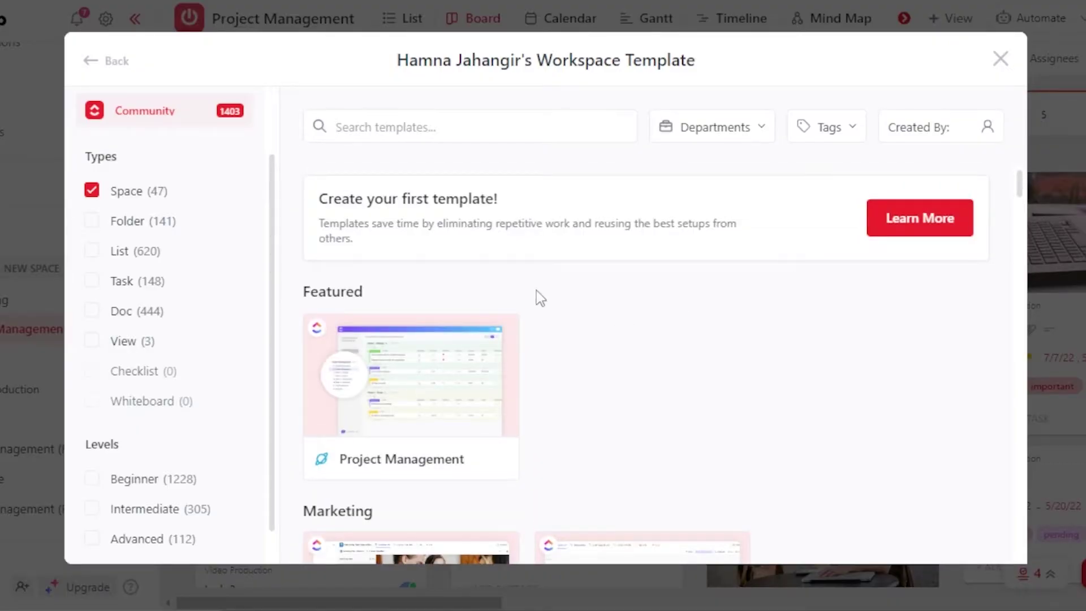
{"action": "type", "text": "task"}
{"action": "mouse_move", "coordinate": [371, 403]}
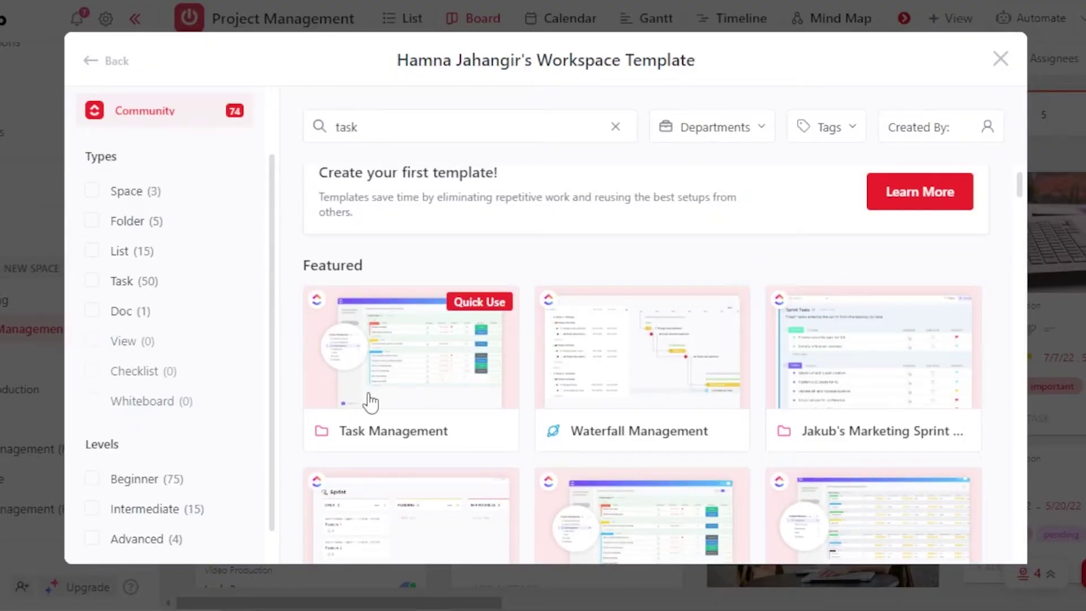
{"action": "left_click", "coordinate": [397, 389]}
{"action": "left_click", "coordinate": [607, 389]}
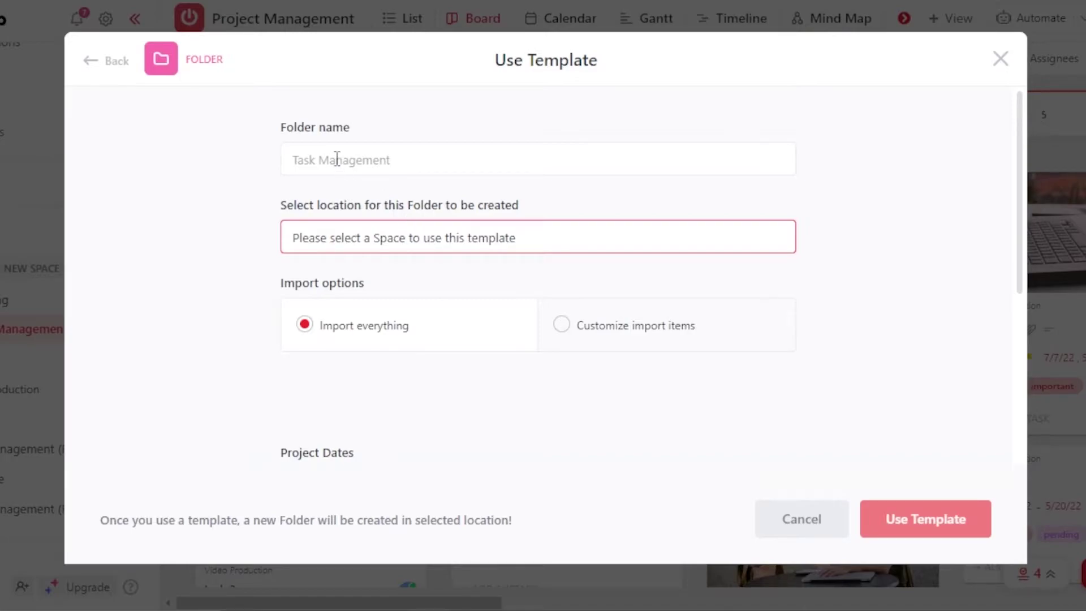
Step: Set the folder location to Project Management and customize imports, excluding dependencies and other items
{"action": "left_click", "coordinate": [370, 241]}
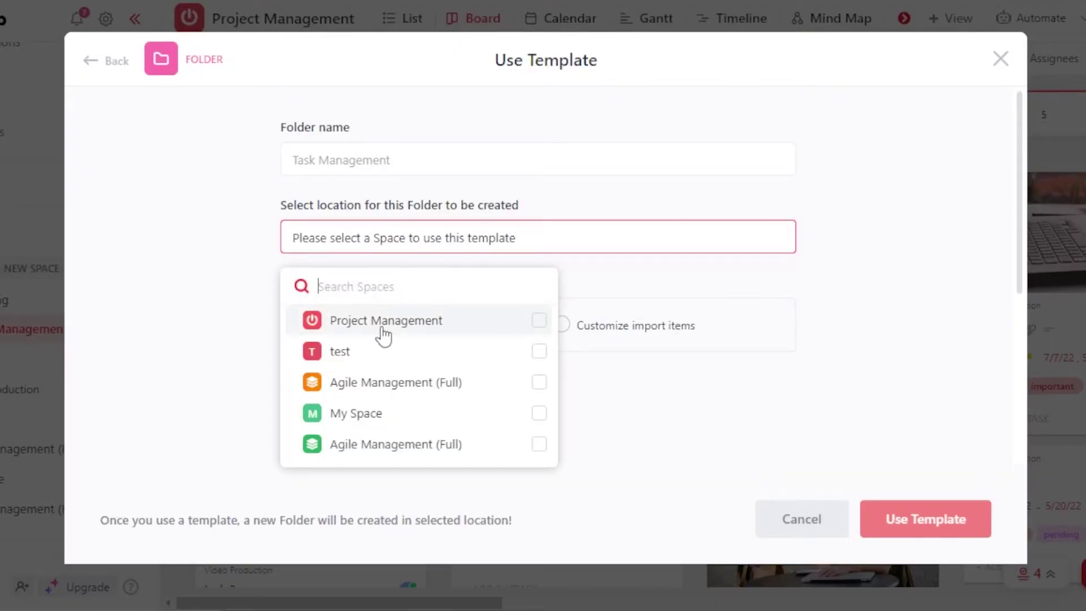
{"action": "left_click", "coordinate": [538, 330]}
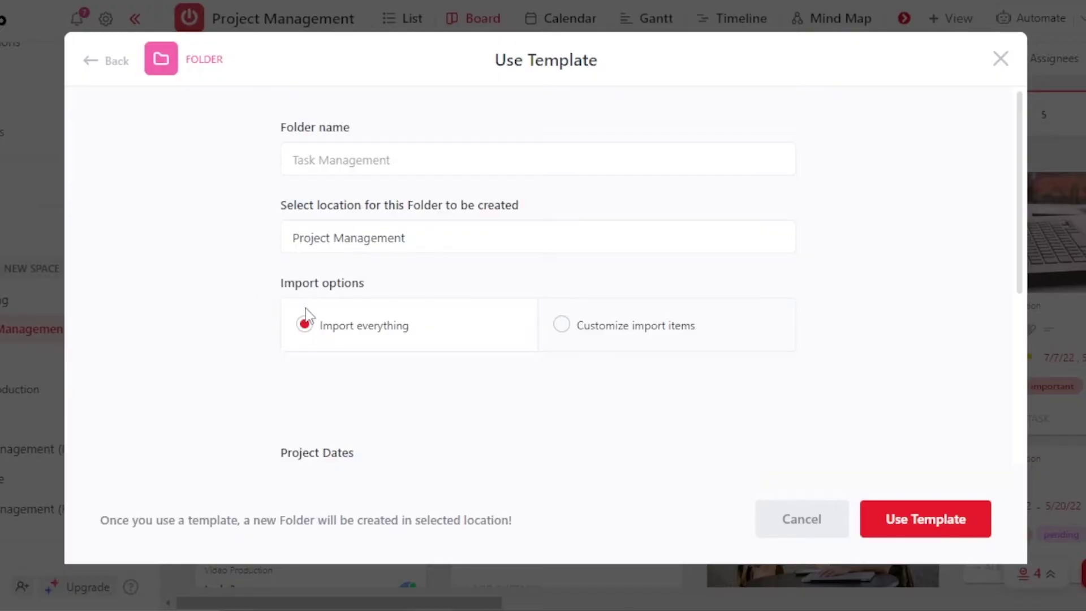
{"action": "left_click", "coordinate": [572, 338]}
{"action": "scroll", "coordinate": [1024, 243], "scroll_direction": "down", "scroll_amount": 3}
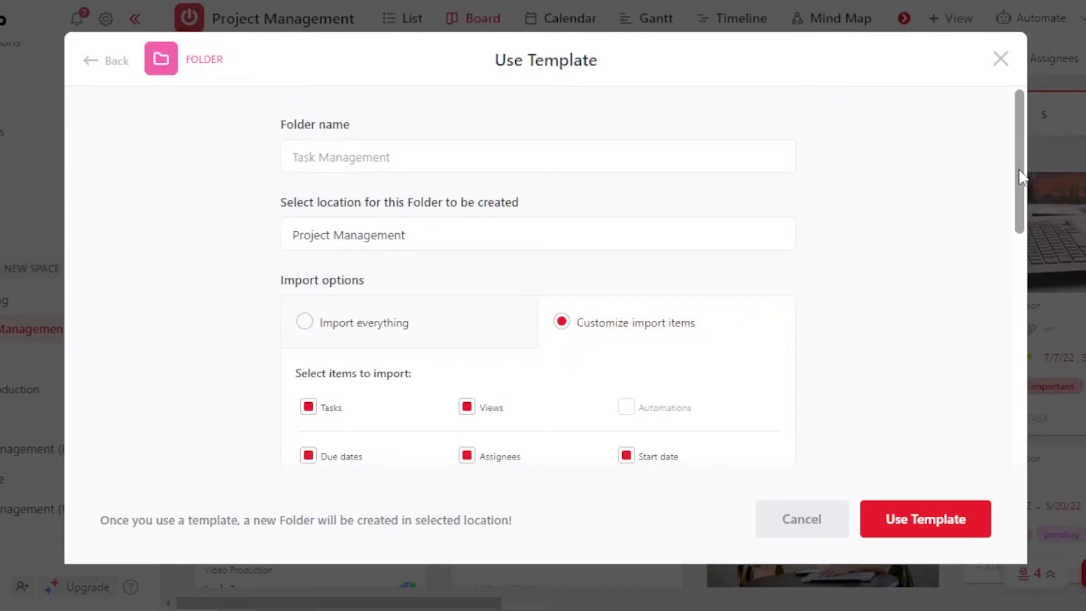
{"action": "scroll", "coordinate": [1023, 237], "scroll_direction": "down", "scroll_amount": 1}
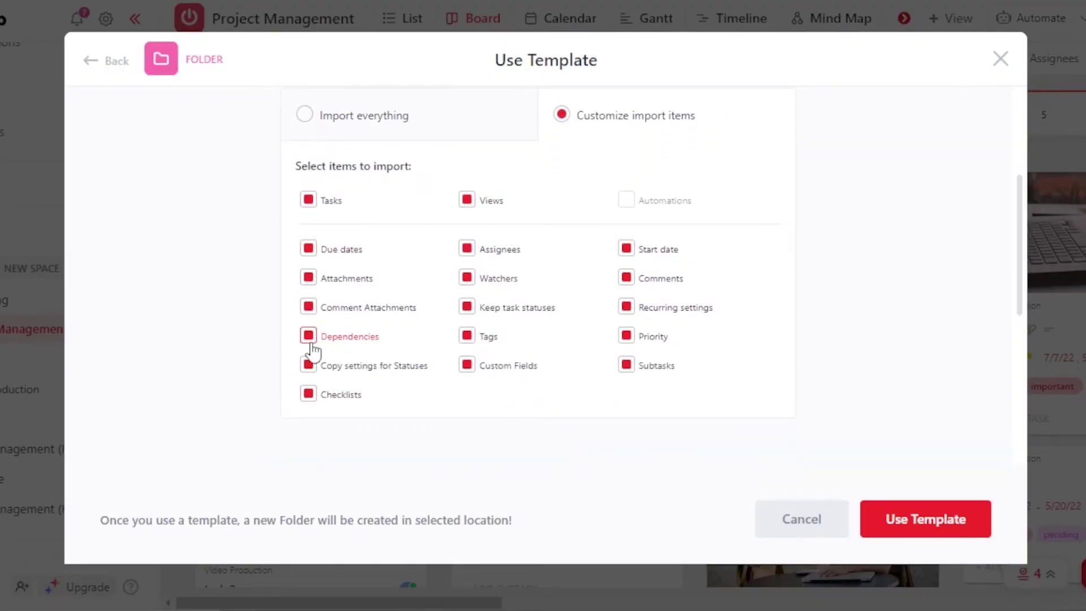
{"action": "left_click", "coordinate": [310, 338]}
{"action": "left_click", "coordinate": [309, 366]}
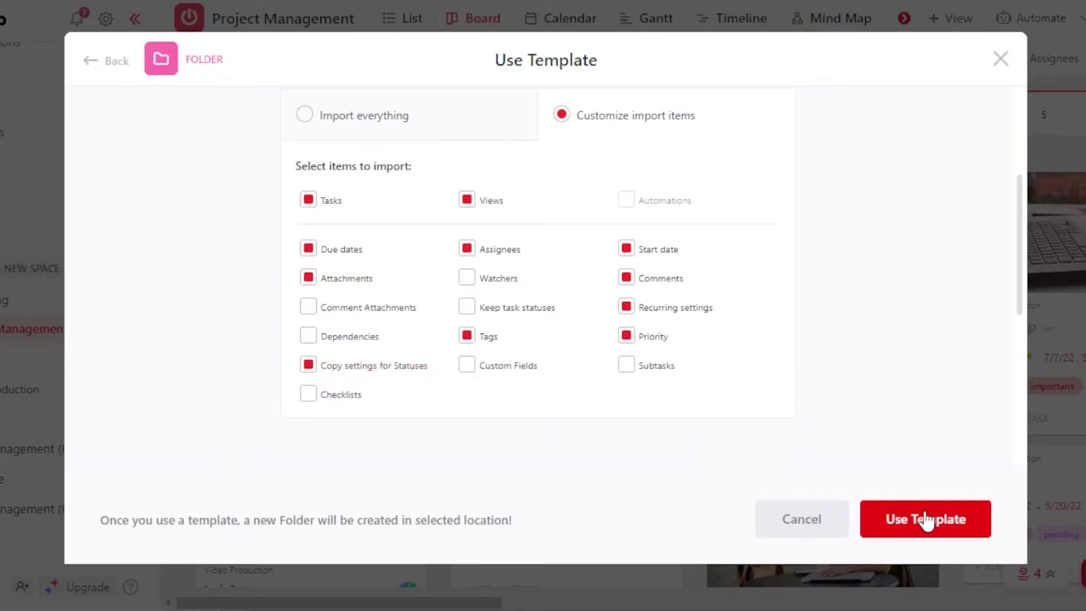
Step: Create the Task Management folder from the template and collapse the sidebar
{"action": "left_click", "coordinate": [928, 519]}
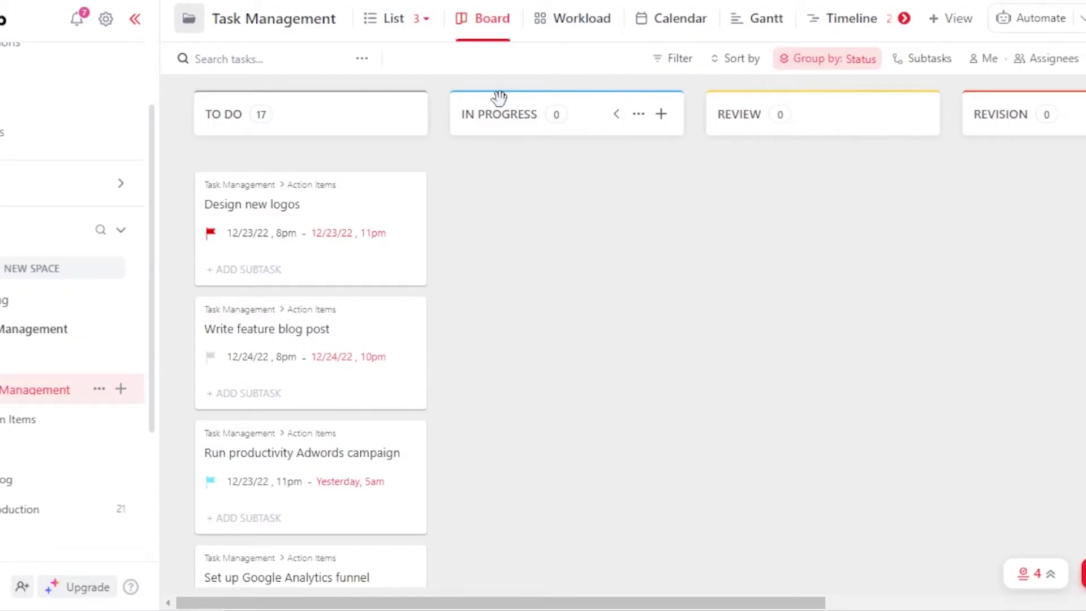
{"action": "left_click_drag", "start_coordinate": [183, 204], "coordinate": [185, 72]}
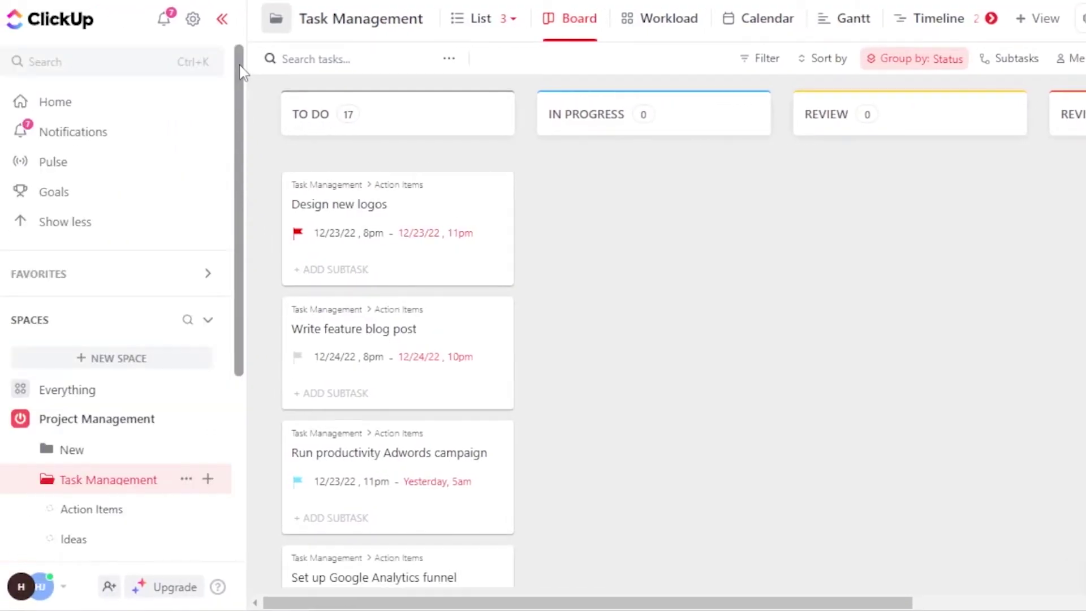
{"action": "left_click", "coordinate": [221, 20]}
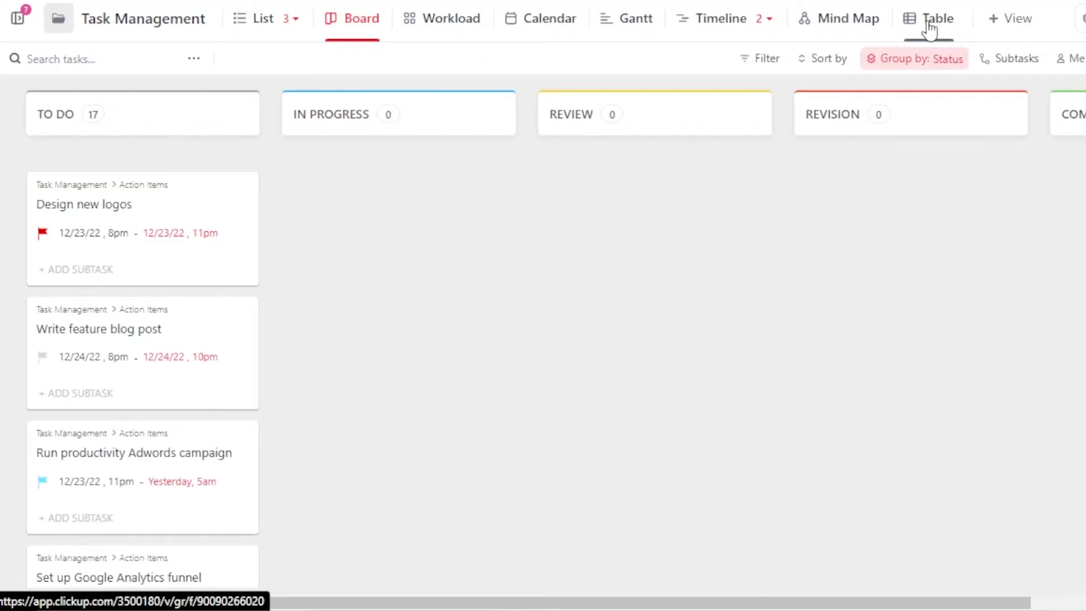
Step: Browse the + View panel's view types and close it without adding a view
{"action": "left_click", "coordinate": [994, 26]}
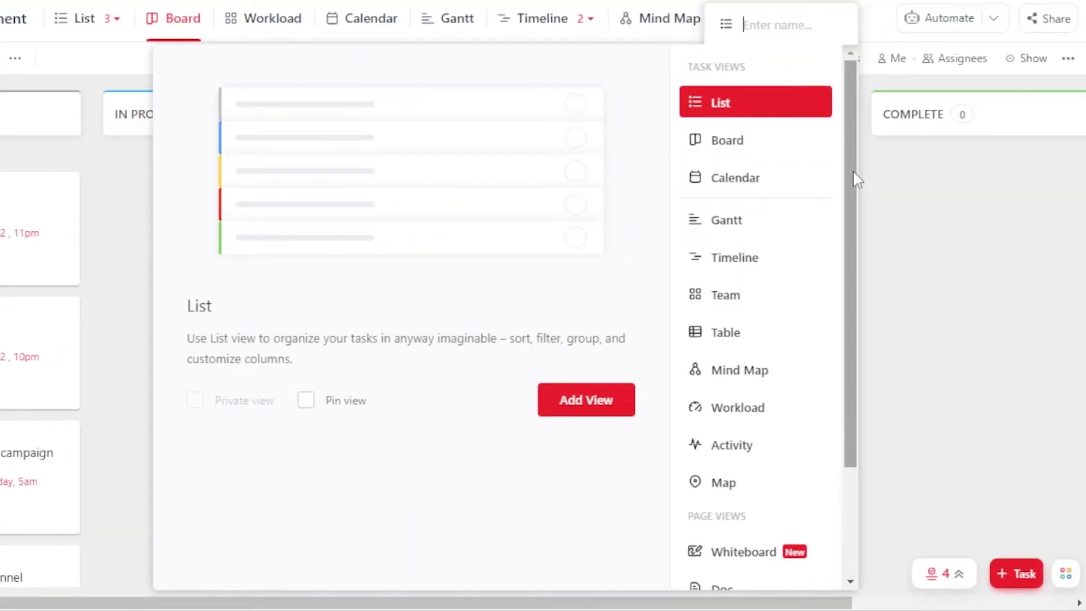
{"action": "left_click_drag", "start_coordinate": [854, 177], "coordinate": [845, 98]}
{"action": "left_click", "coordinate": [960, 76]}
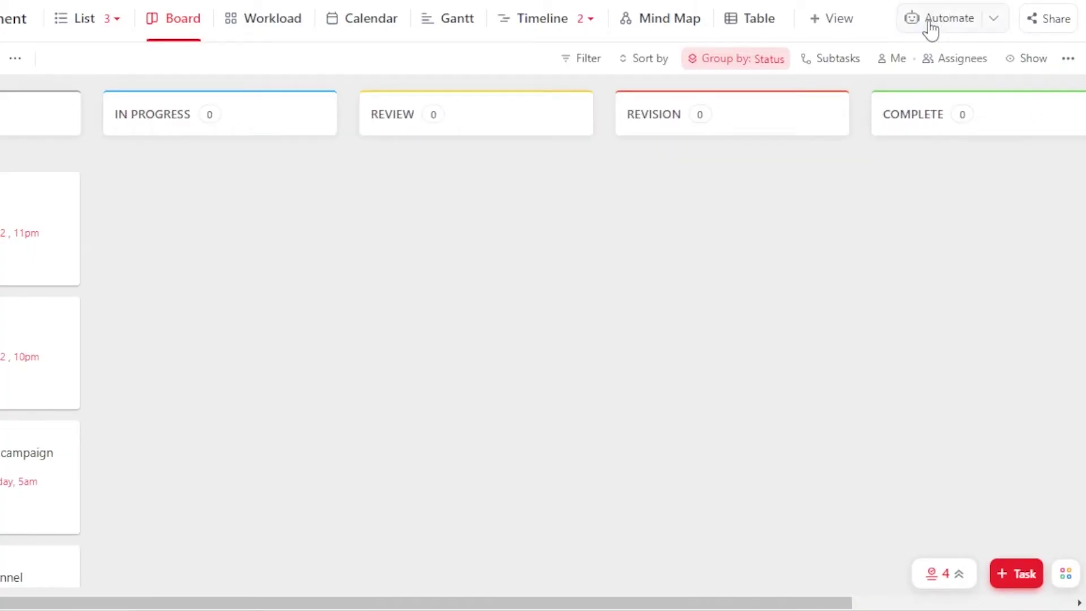
Step: Look at the folder's Share options and the board's View Settings, closing each
{"action": "left_click", "coordinate": [1051, 23]}
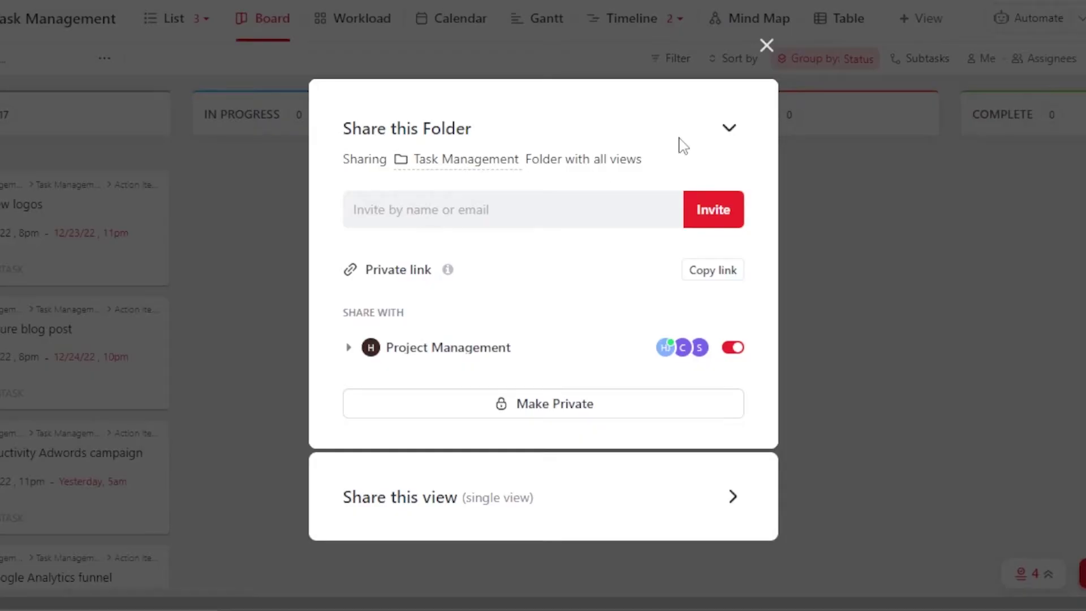
{"action": "left_click", "coordinate": [768, 43]}
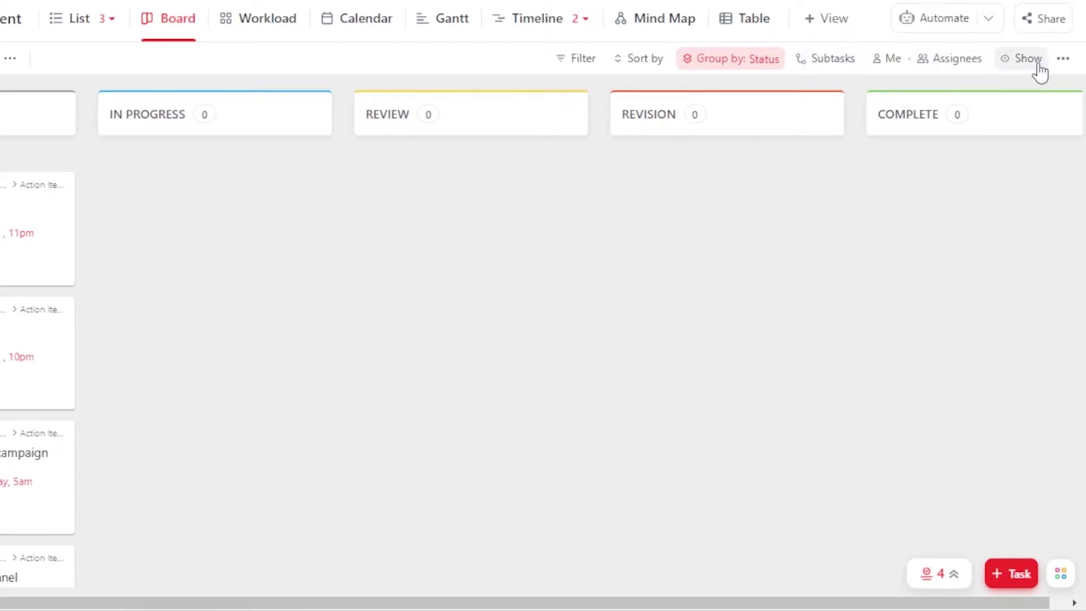
{"action": "left_click", "coordinate": [1063, 60]}
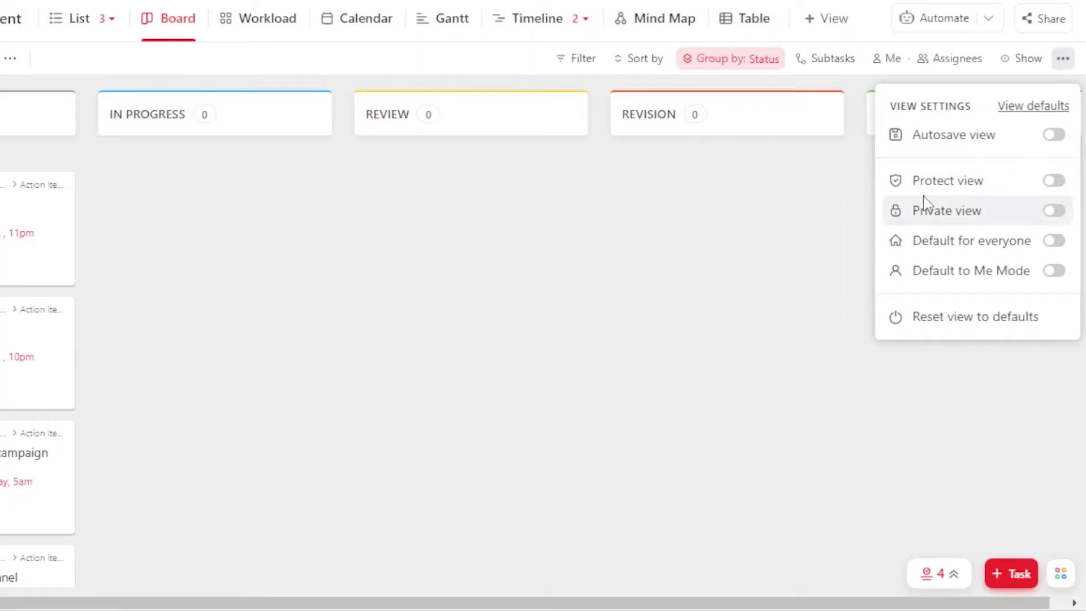
{"action": "left_click", "coordinate": [810, 270]}
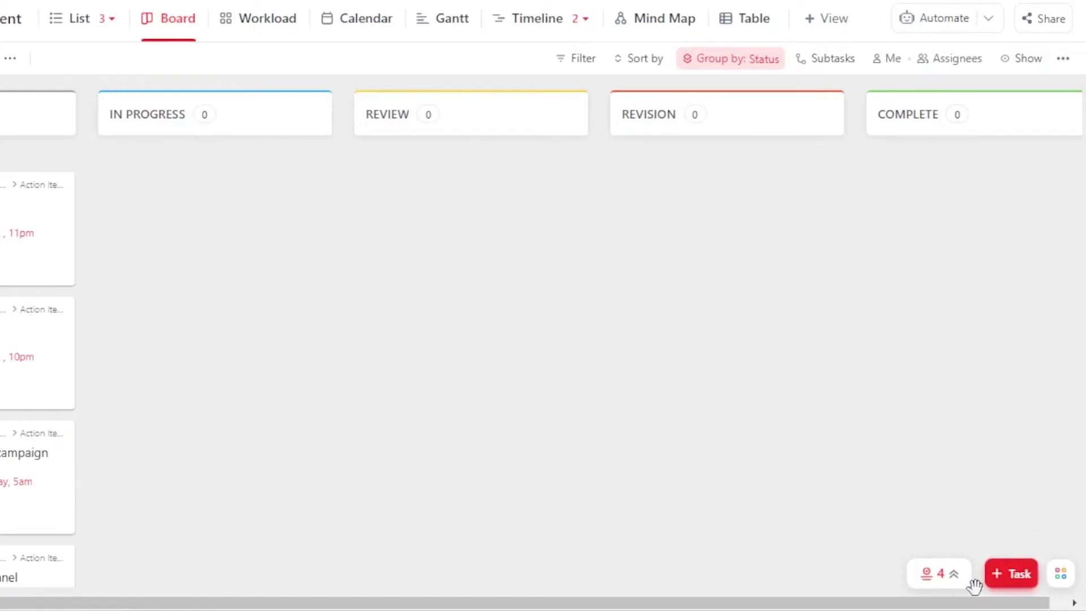
Step: Bring up the quick-actions menu and scroll the board sideways
{"action": "left_click", "coordinate": [1069, 591]}
{"action": "scroll", "coordinate": [111, 197], "scroll_direction": "left", "scroll_amount": 3}
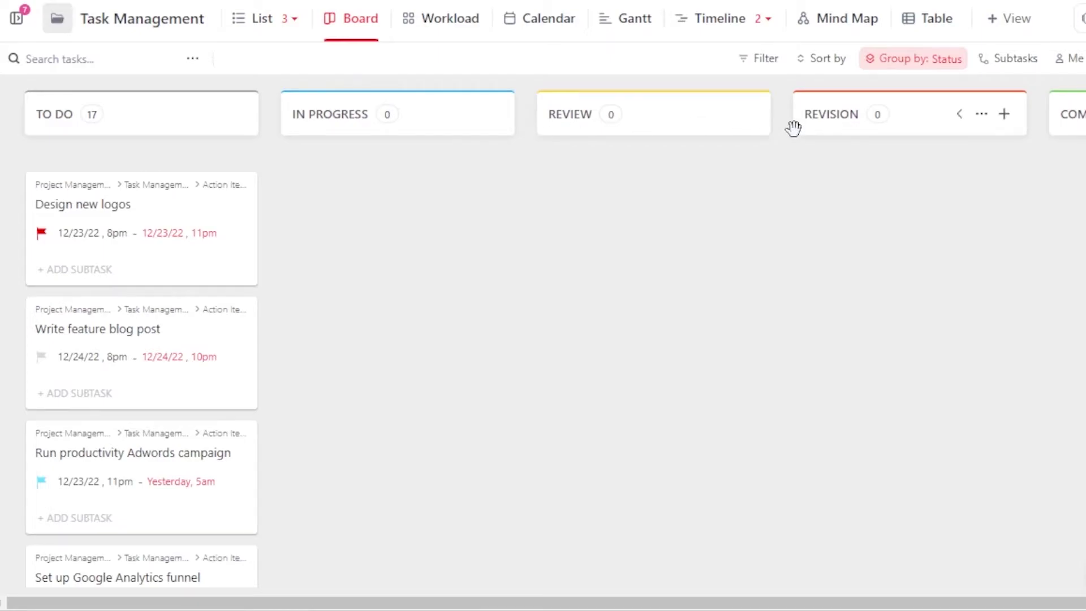
{"action": "scroll", "coordinate": [577, 517], "scroll_direction": "right", "scroll_amount": 3}
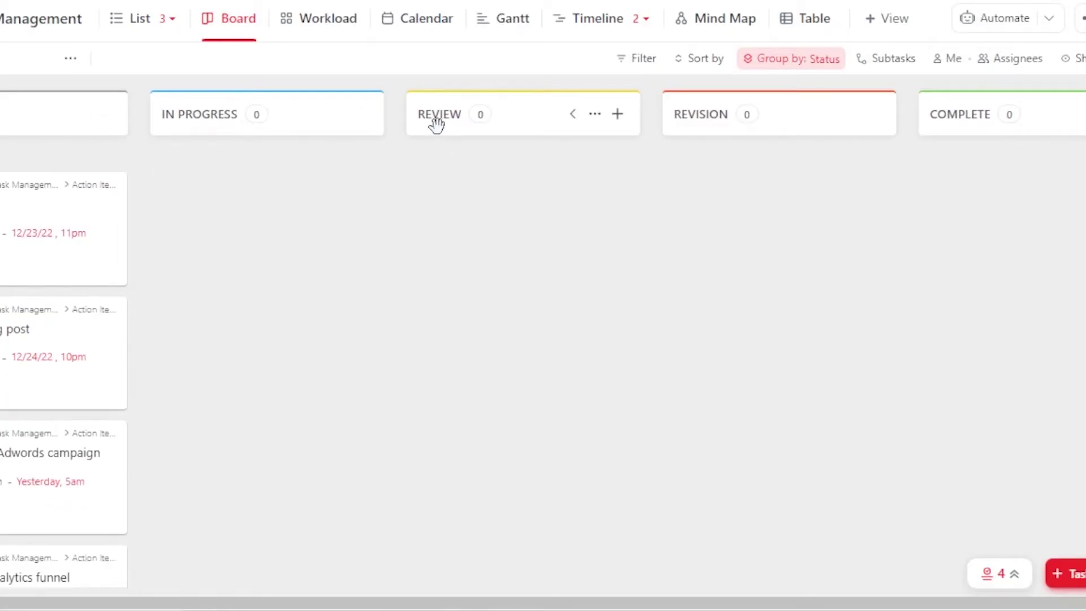
Step: Inspect the Review column's options menu, close it and return to To Do
{"action": "left_click", "coordinate": [594, 115]}
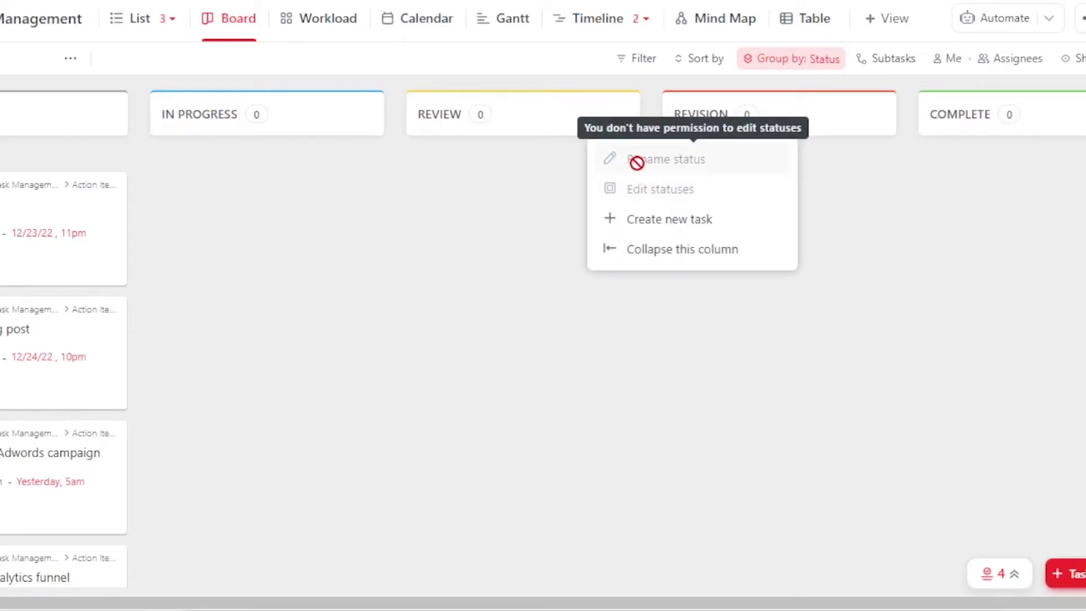
{"action": "left_click", "coordinate": [594, 120]}
{"action": "left_click", "coordinate": [595, 122]}
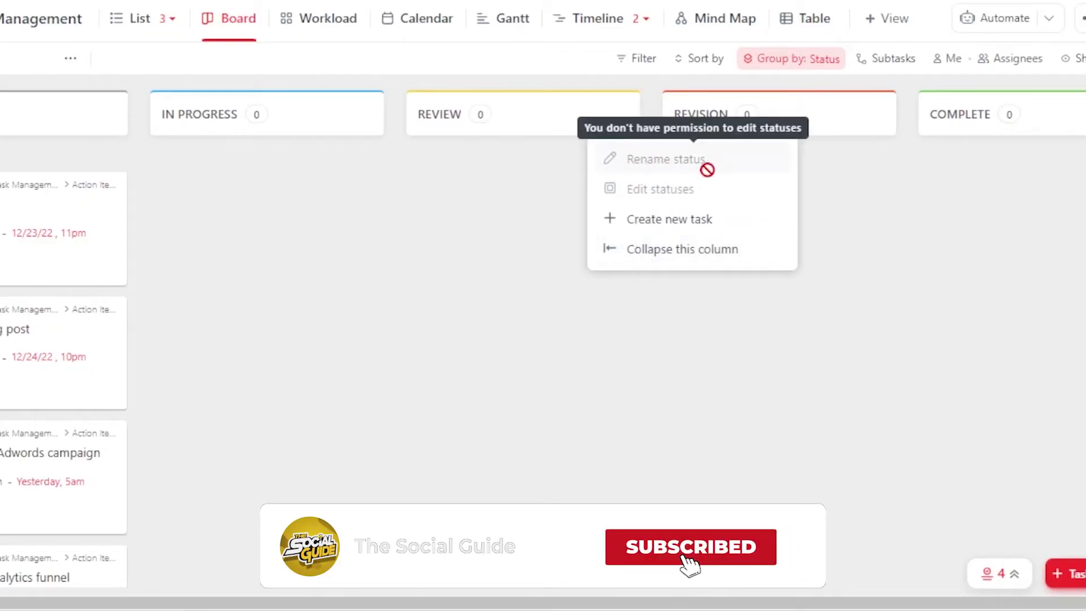
{"action": "left_click", "coordinate": [472, 241]}
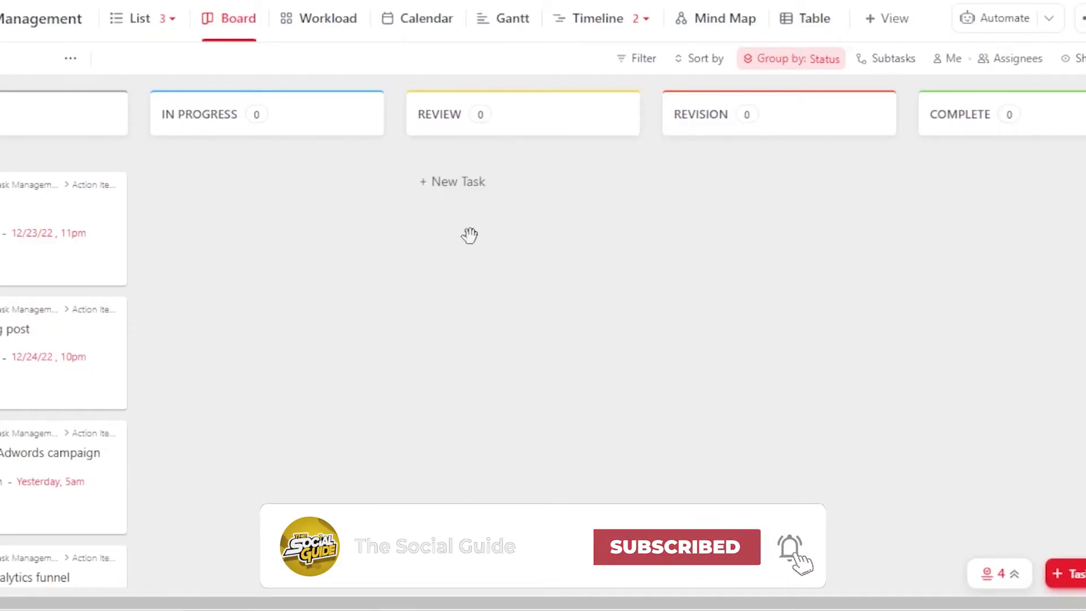
{"action": "left_click_drag", "start_coordinate": [114, 95], "coordinate": [245, 257]}
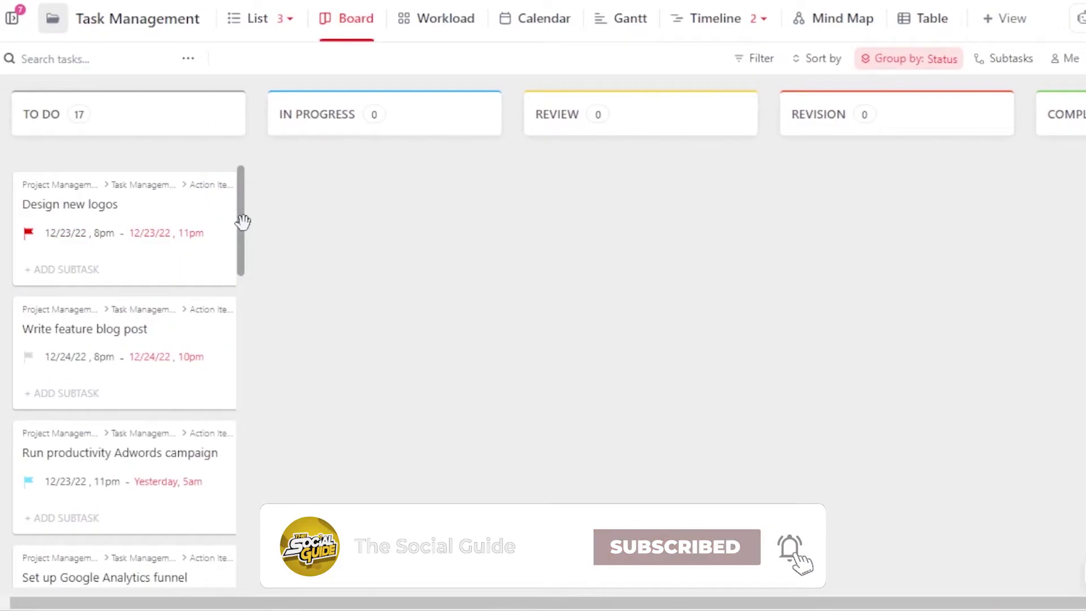
{"action": "scroll", "coordinate": [242, 237], "scroll_direction": "down", "scroll_amount": 2}
{"action": "scroll", "coordinate": [245, 226], "scroll_direction": "up", "scroll_amount": 2}
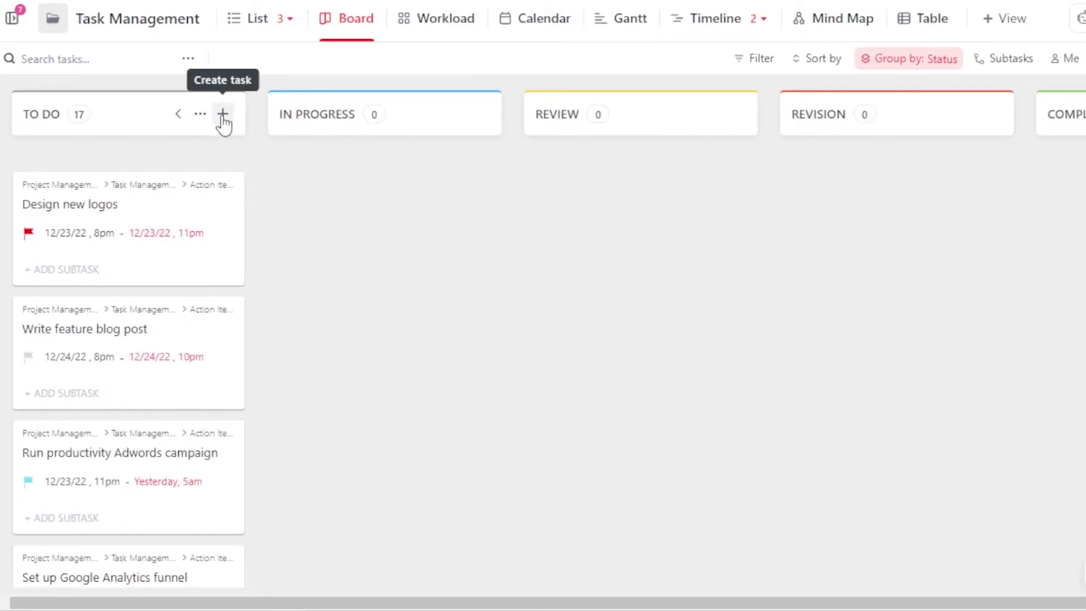
Step: Create a task named 'task 1' under In Progress, correcting a typo in the name
{"action": "scroll", "coordinate": [1026, 526], "scroll_direction": "right", "scroll_amount": 3}
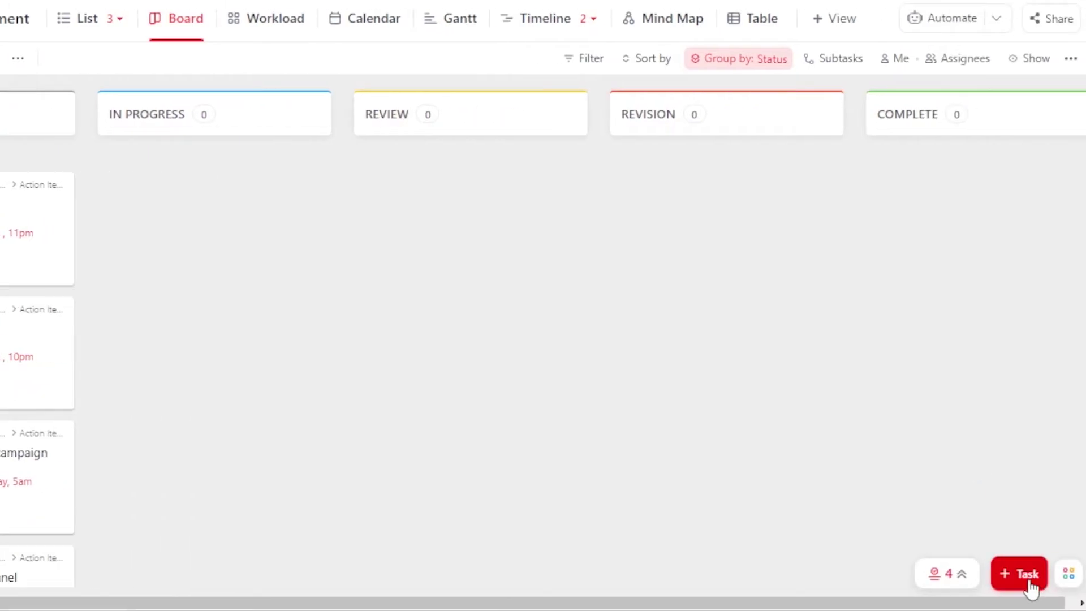
{"action": "scroll", "coordinate": [92, 262], "scroll_direction": "left", "scroll_amount": 3}
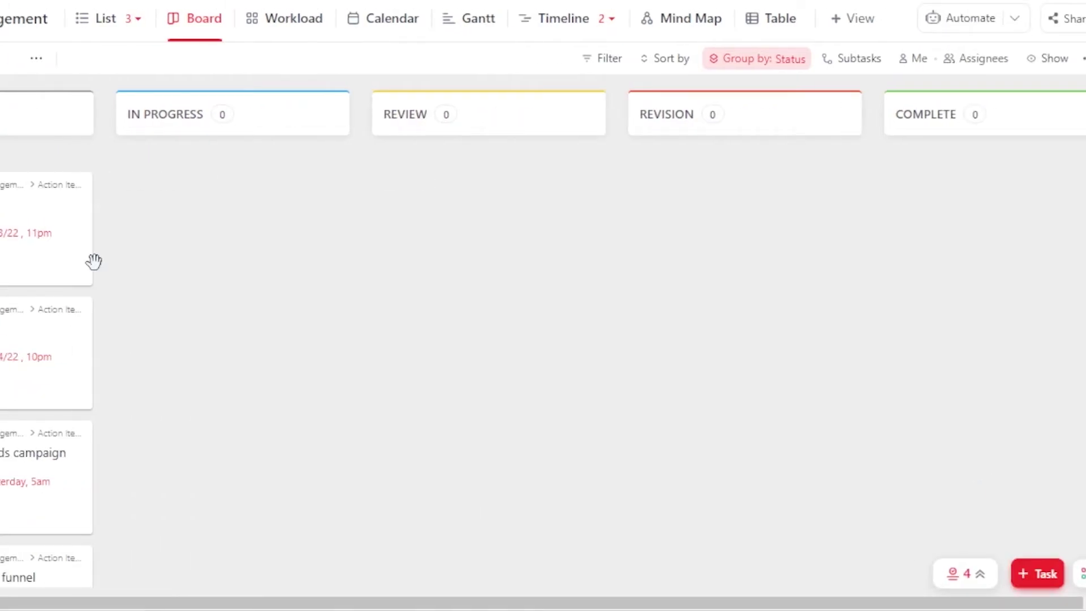
{"action": "left_click_drag", "start_coordinate": [252, 205], "coordinate": [267, 111]}
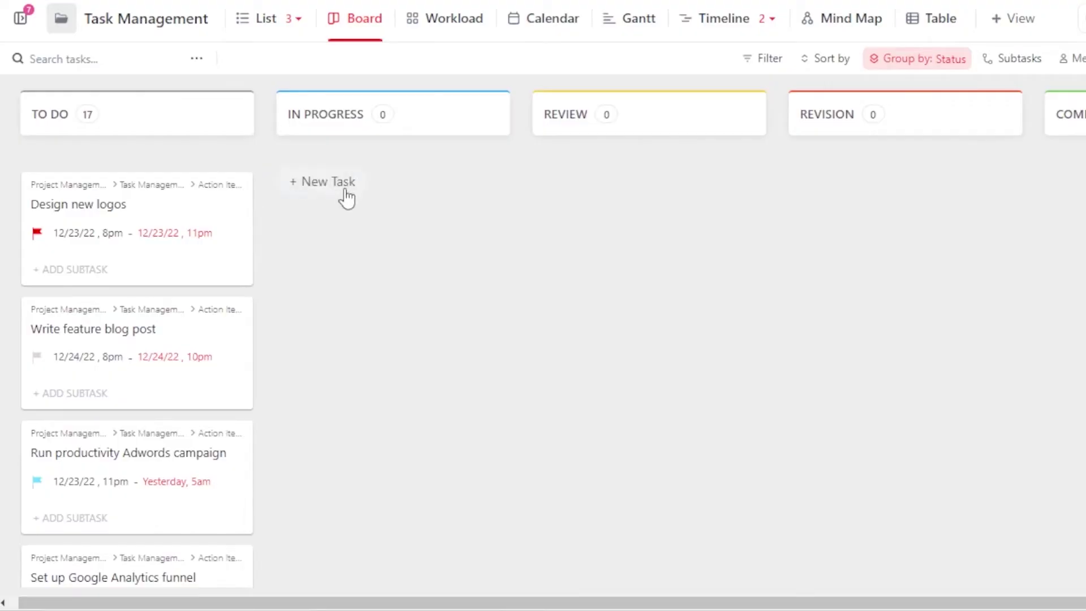
{"action": "left_click", "coordinate": [307, 189]}
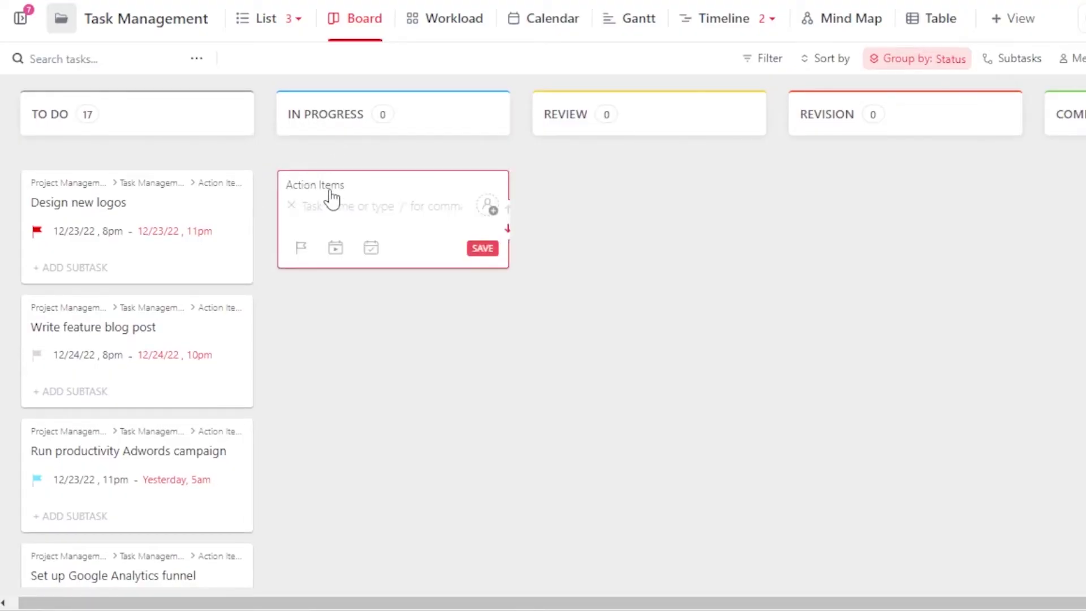
{"action": "type", "text": "tasak"}
{"action": "key", "text": "BackSpace"}
{"action": "key", "text": "BackSpace"}
{"action": "type", "text": "k 1"}
{"action": "key", "text": "Return"}
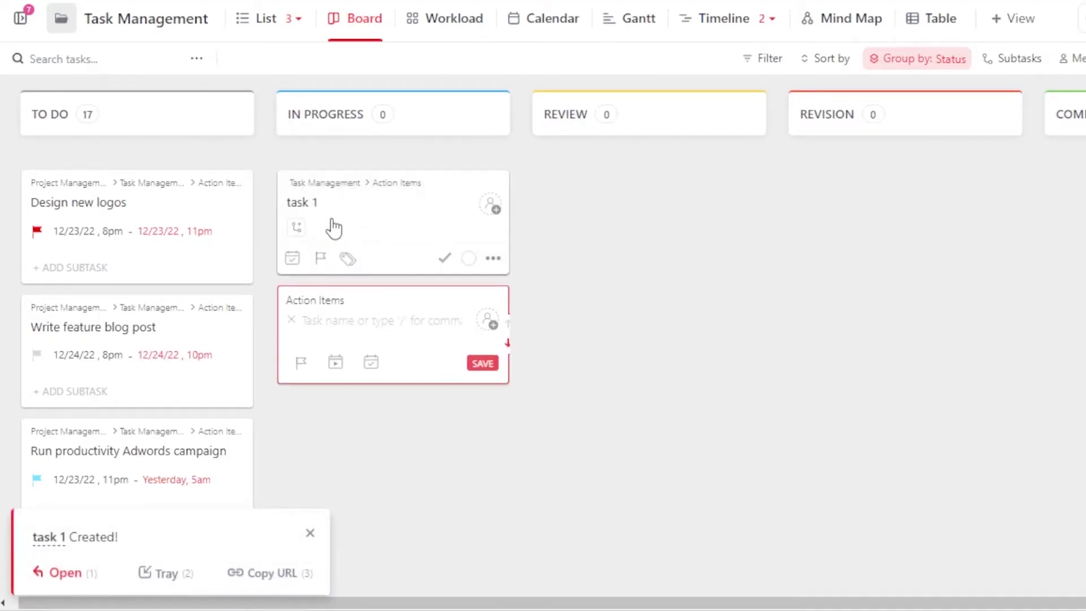
Step: Open task 1's details and assign it to the team member
{"action": "left_click", "coordinate": [371, 228]}
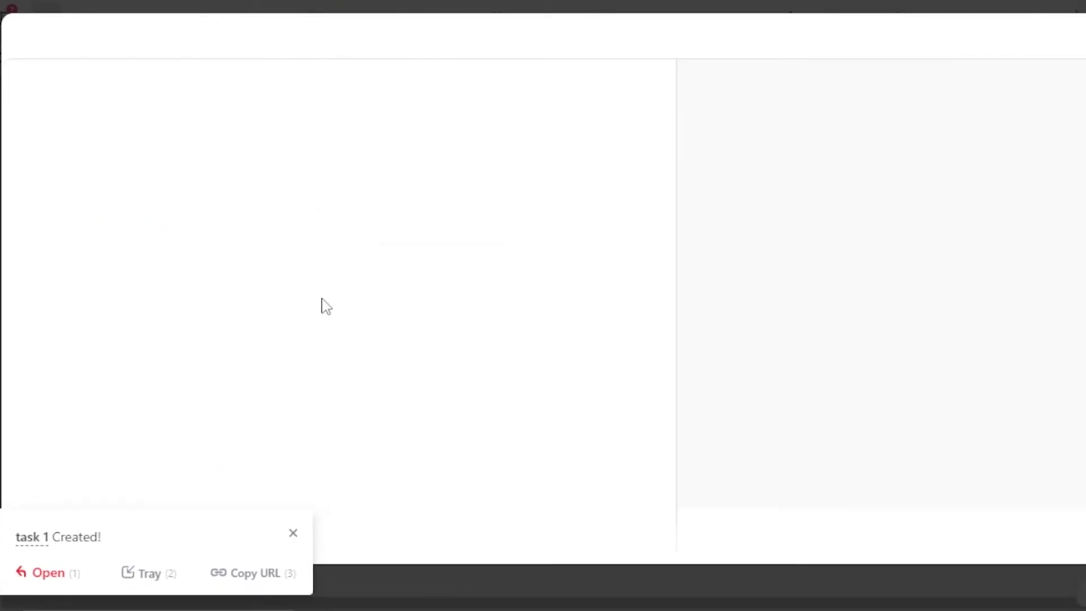
{"action": "left_click", "coordinate": [302, 537]}
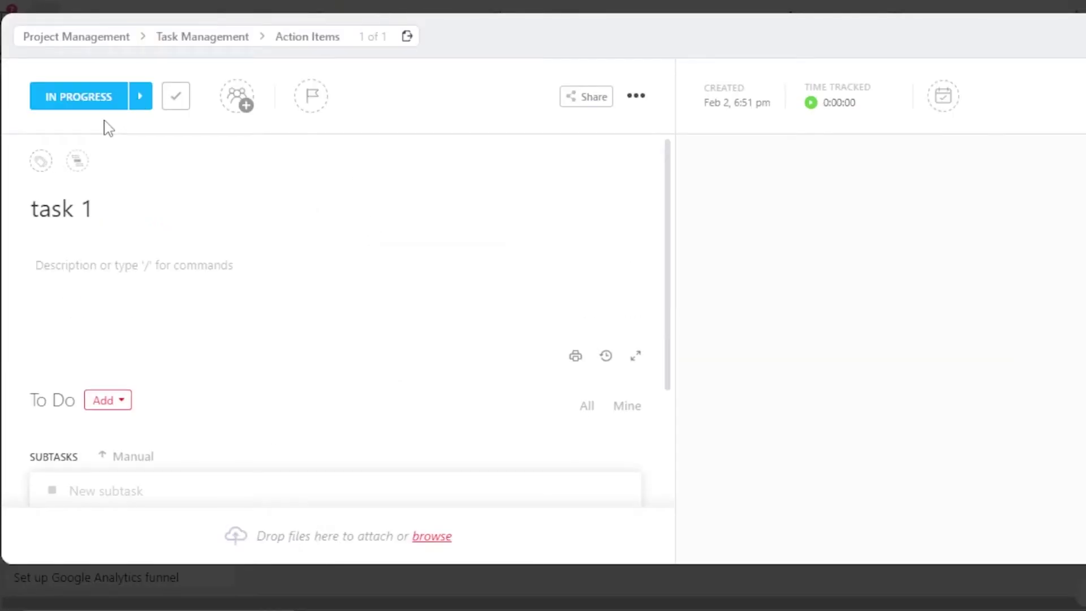
{"action": "left_click", "coordinate": [247, 112]}
{"action": "left_click", "coordinate": [267, 240]}
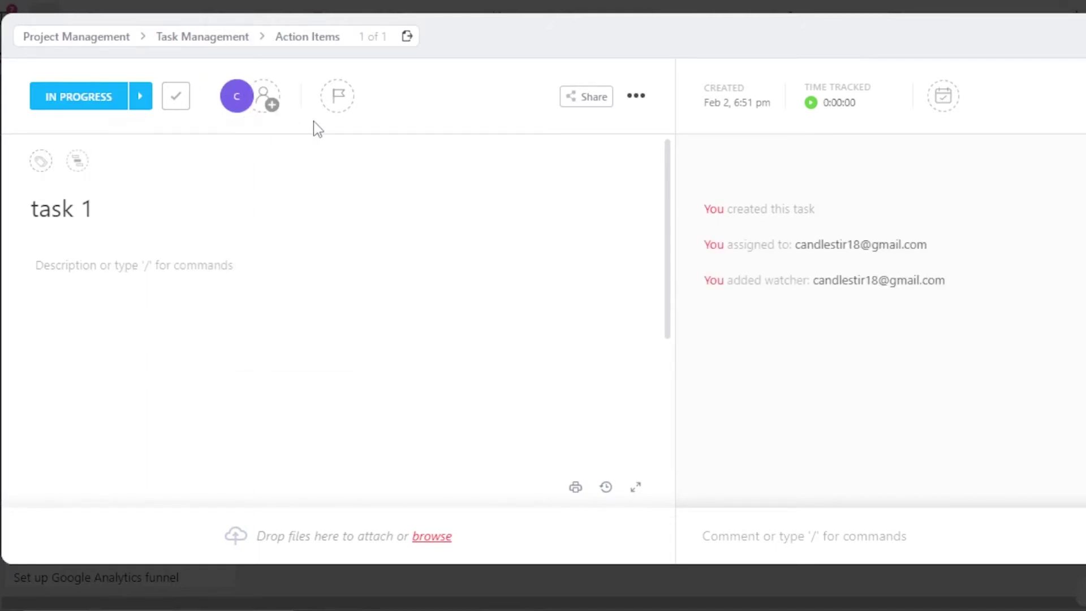
Step: Set task 1's priority to High and check its more-options menu
{"action": "left_click", "coordinate": [337, 105]}
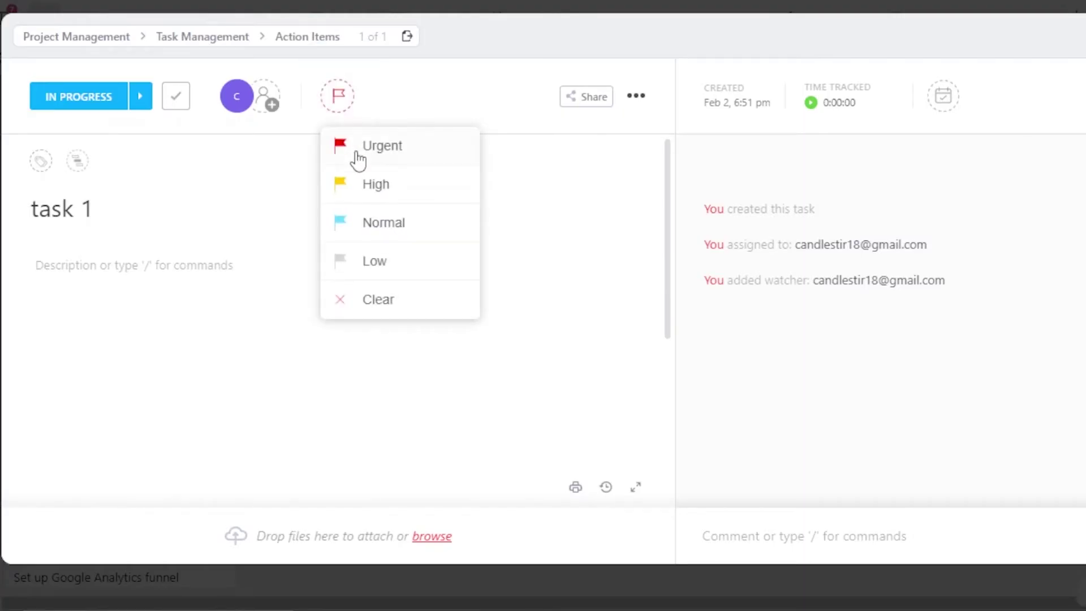
{"action": "left_click", "coordinate": [359, 186]}
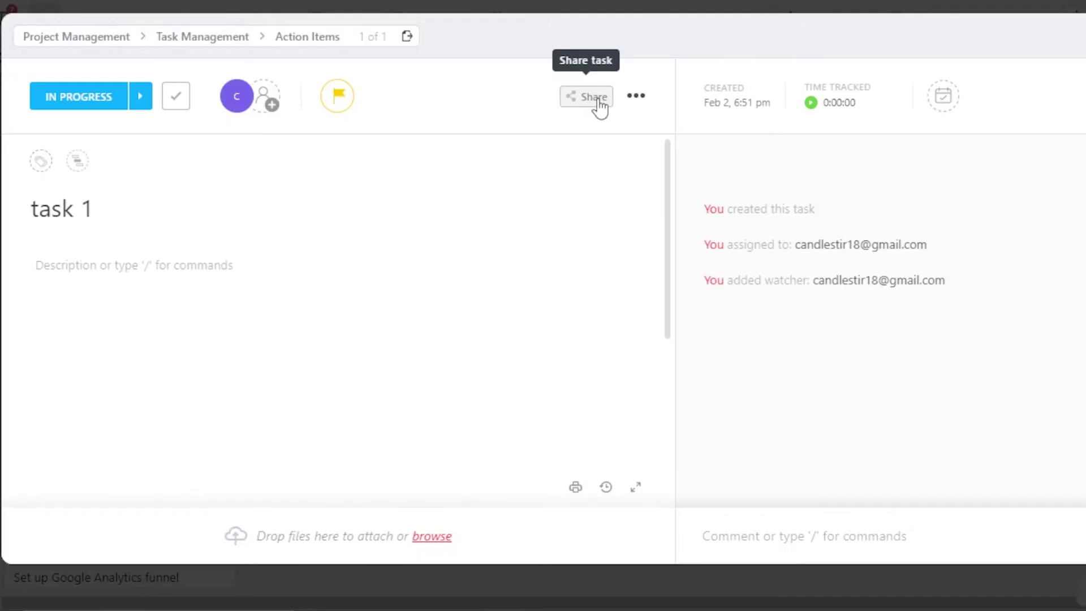
{"action": "left_click", "coordinate": [638, 105]}
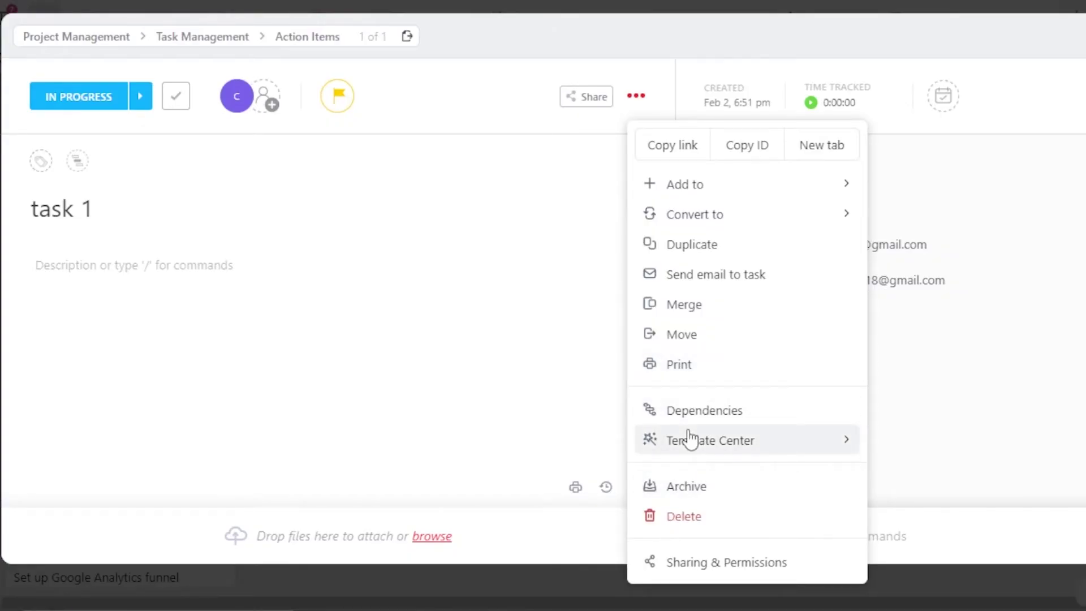
{"action": "mouse_move", "coordinate": [689, 437]}
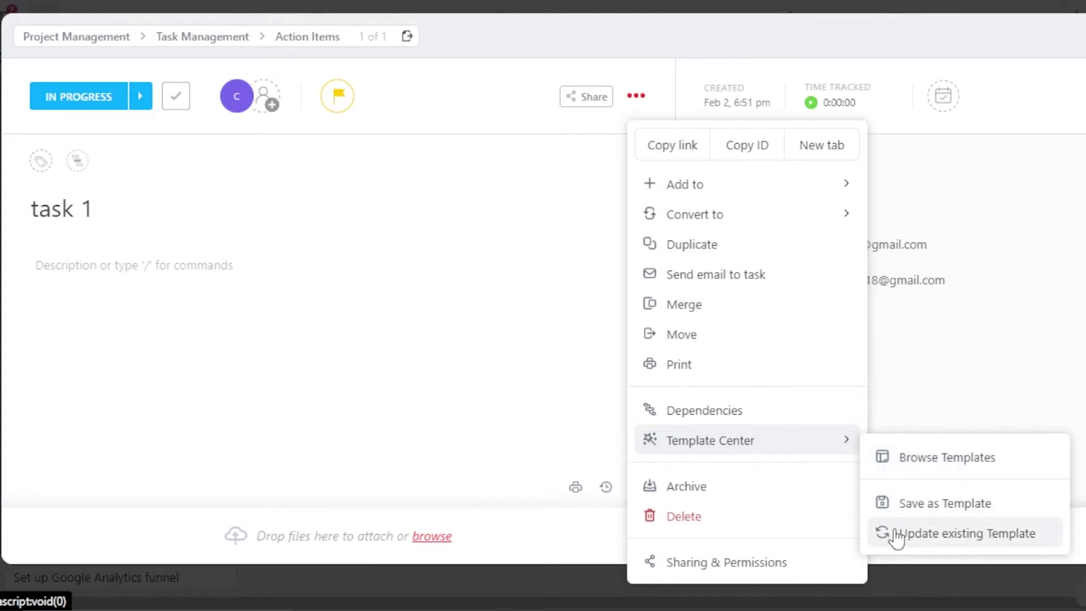
Step: Write 'youtube script' in the description with a checklist: written, proofreading, approved, send to recorder
{"action": "left_click", "coordinate": [71, 256]}
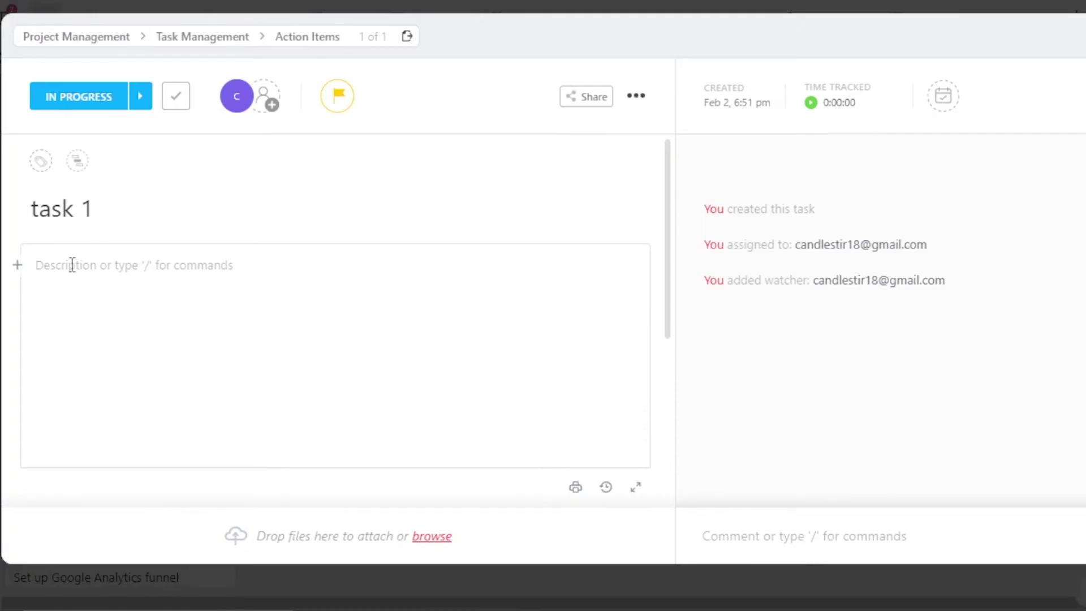
{"action": "type", "text": "youtube script"}
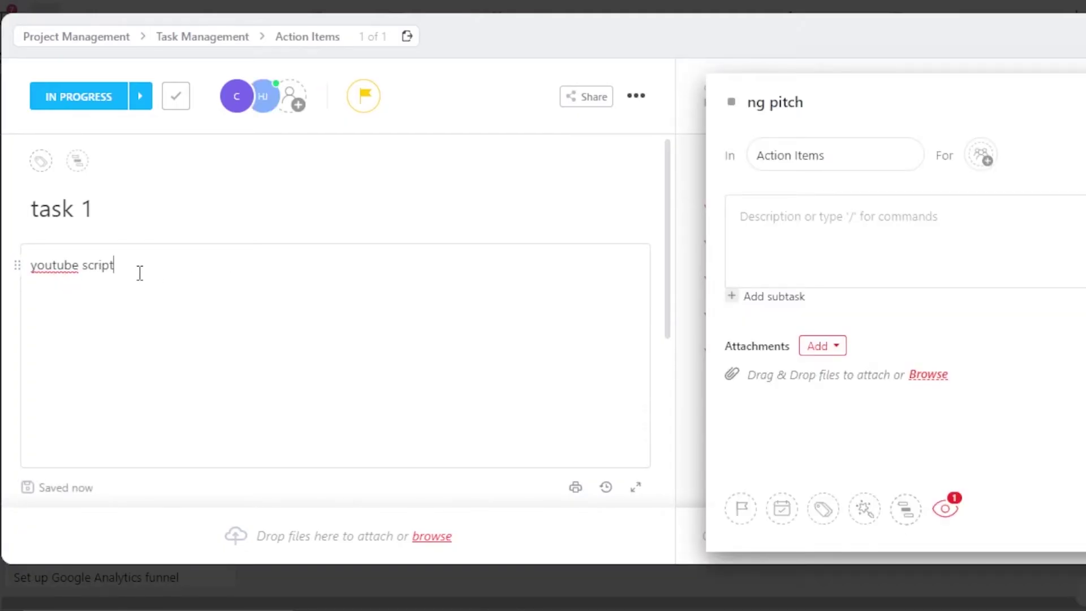
{"action": "key", "text": "Return"}
{"action": "type", "text": "/"}
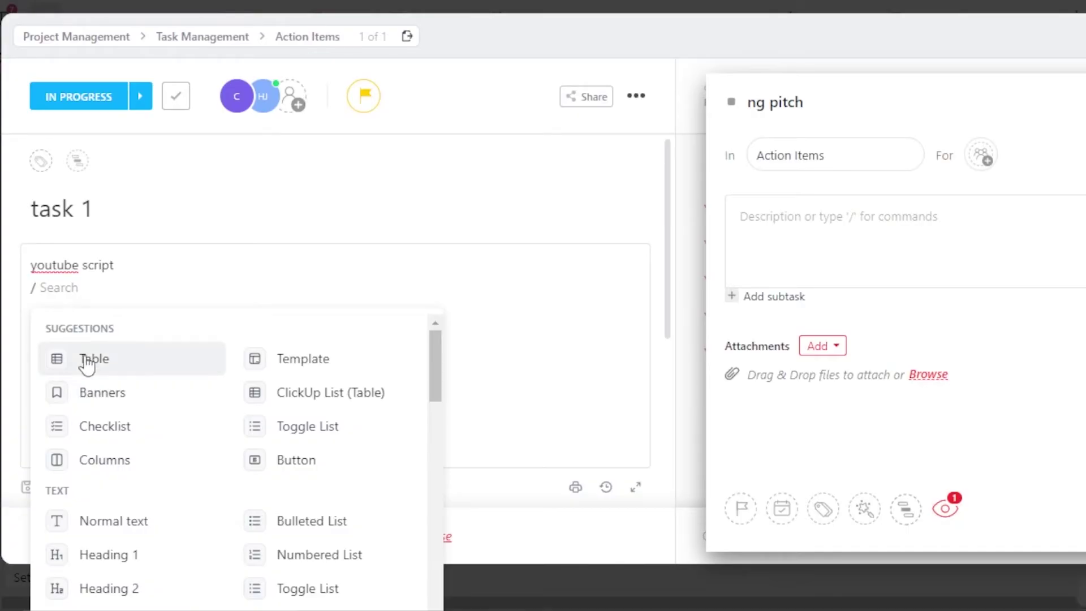
{"action": "left_click", "coordinate": [110, 431]}
{"action": "type", "text": "written proofreading approved send to recorder"}
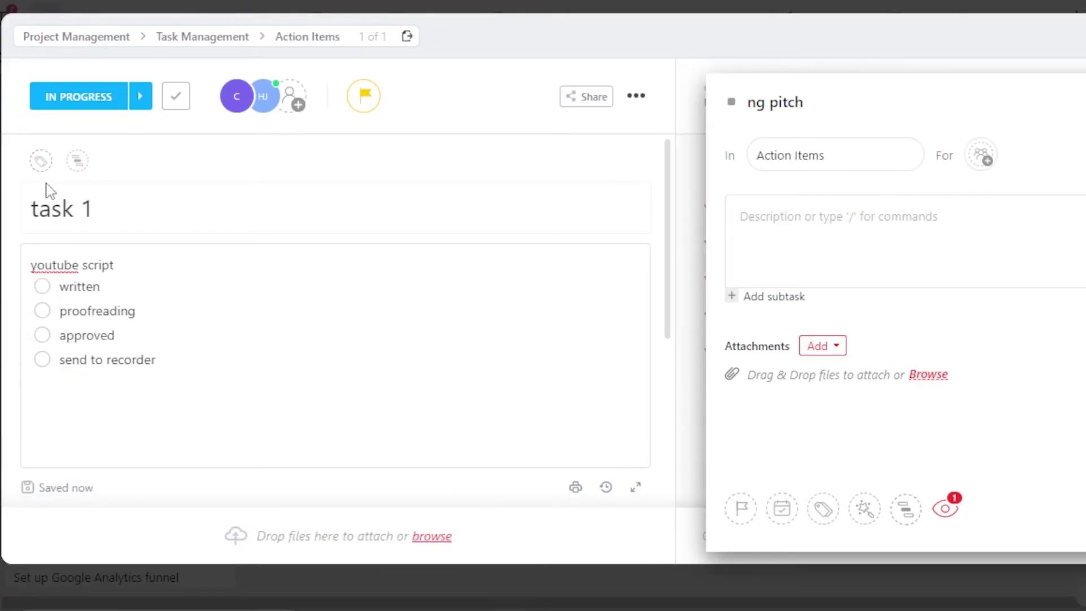
Step: Tag task 1 with 'new' and 'test'
{"action": "left_click", "coordinate": [39, 164]}
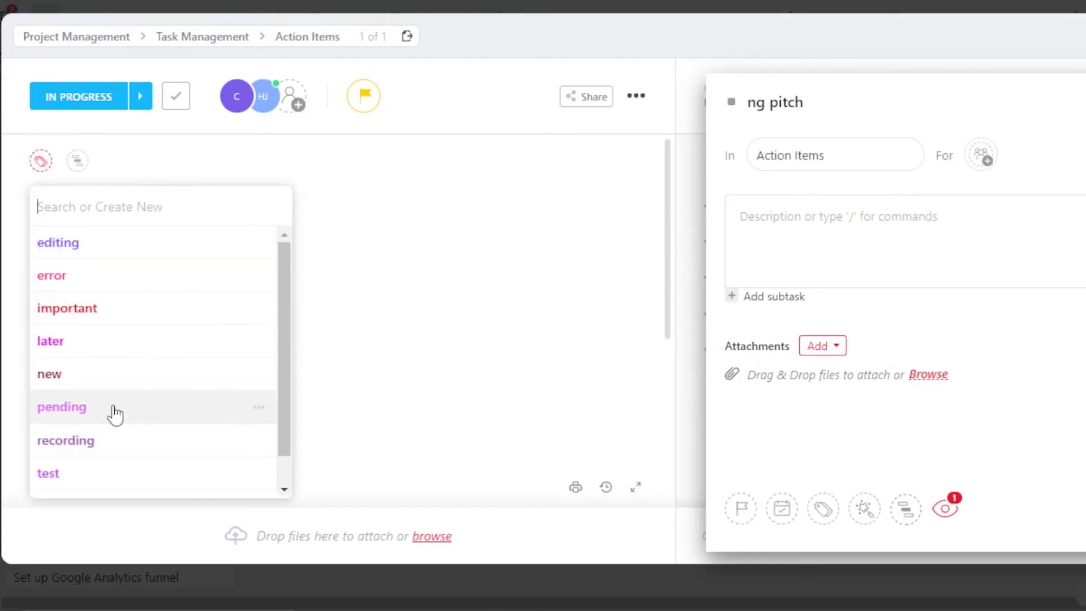
{"action": "left_click", "coordinate": [104, 385]}
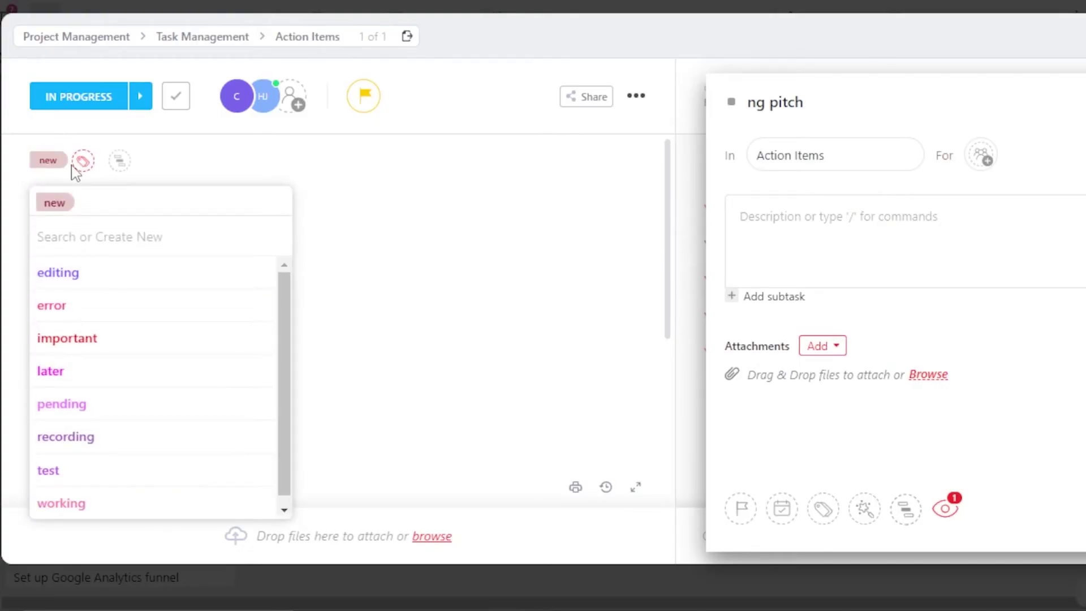
{"action": "left_click_drag", "start_coordinate": [289, 331], "coordinate": [291, 431]}
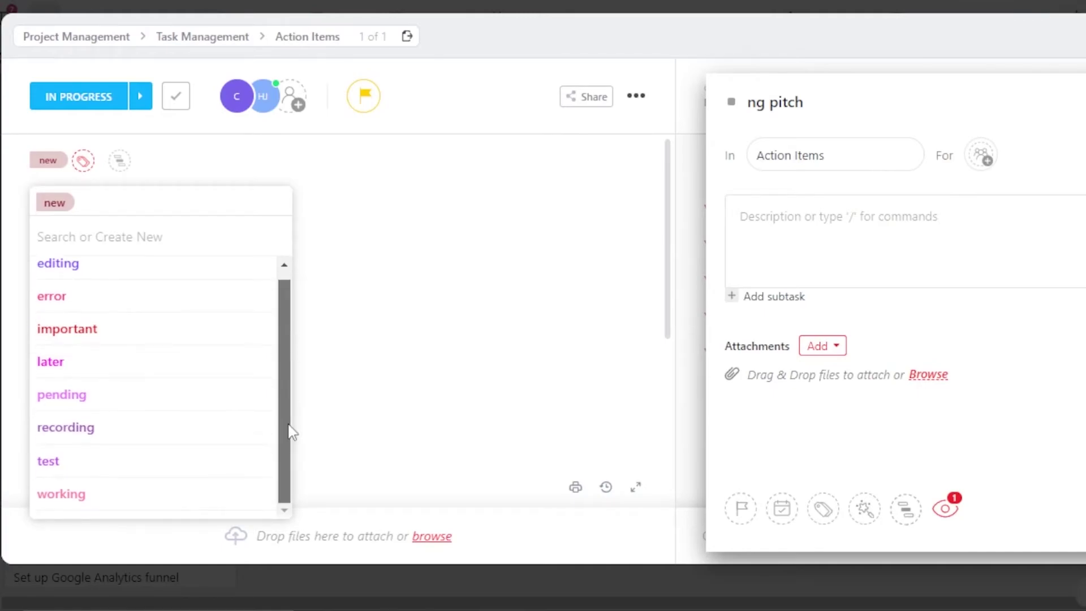
{"action": "left_click", "coordinate": [87, 472]}
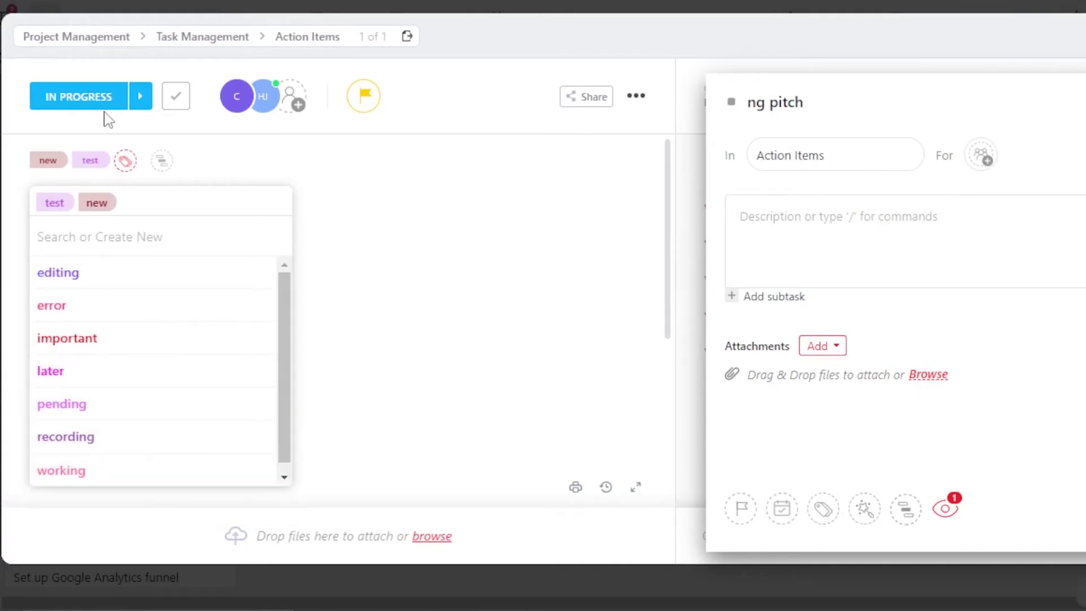
{"action": "left_click", "coordinate": [382, 257]}
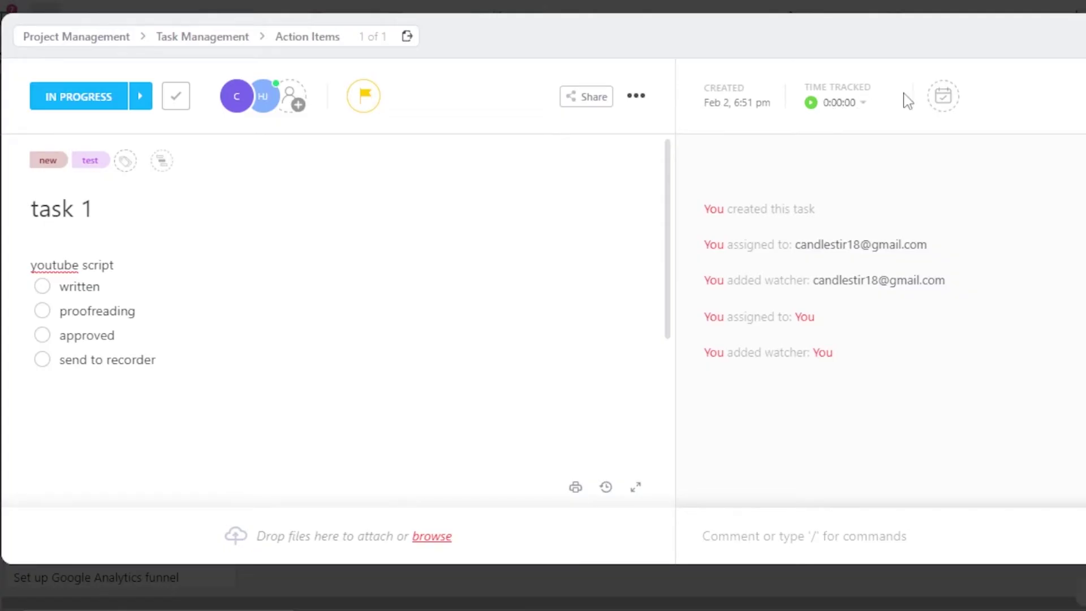
Step: Set task 1's due date to Saturday, February 4
{"action": "left_click", "coordinate": [943, 99]}
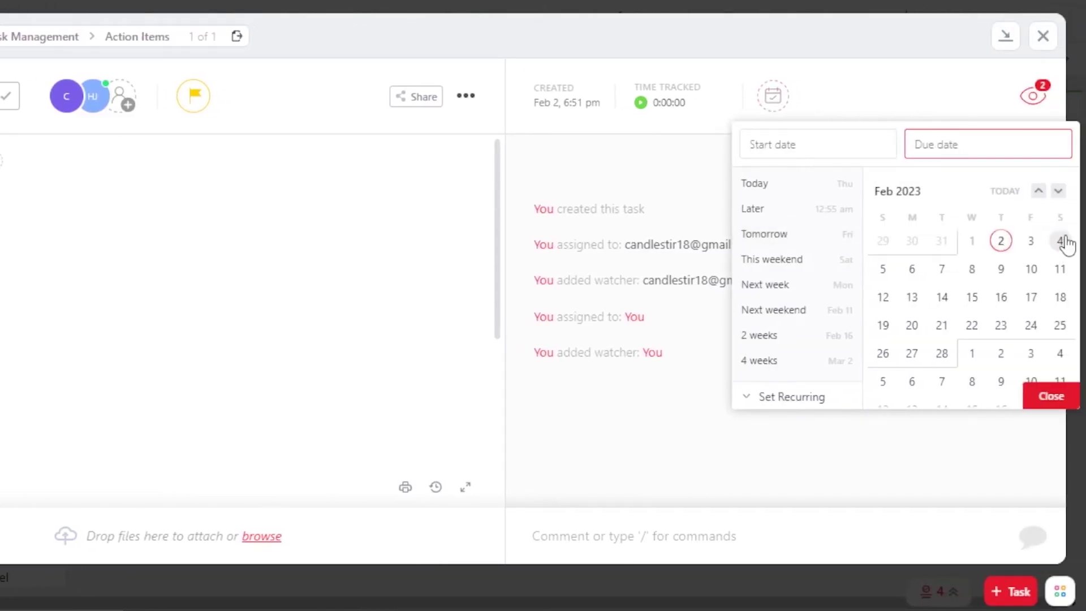
{"action": "left_click", "coordinate": [1061, 241]}
{"action": "left_click", "coordinate": [935, 460]}
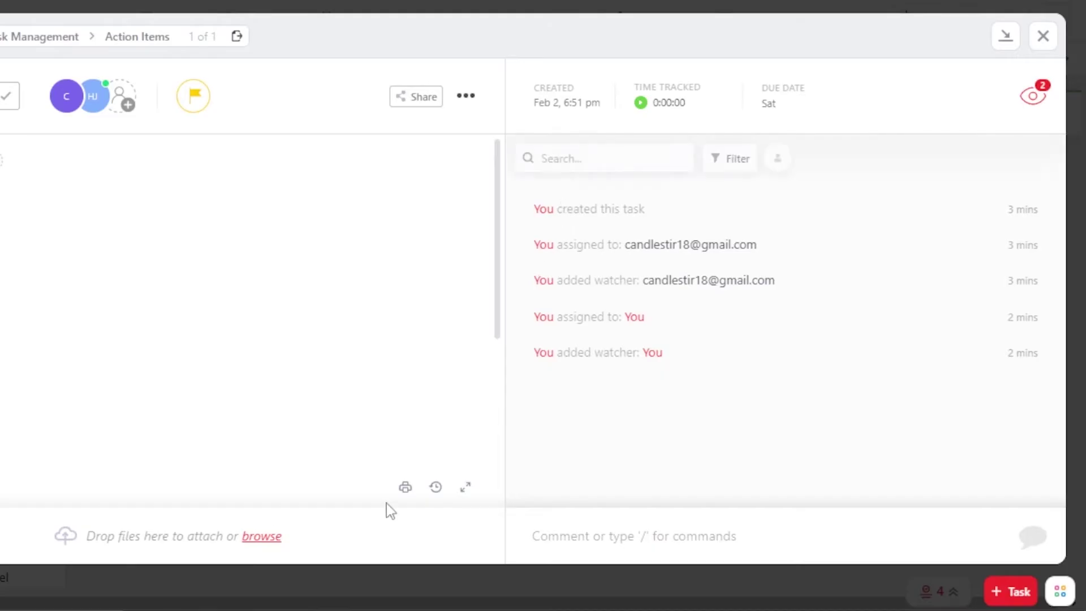
Step: Close task 1, then move the feature blog post, Adwords campaign and Analytics funnel tasks into In Progress
{"action": "left_click", "coordinate": [1043, 38]}
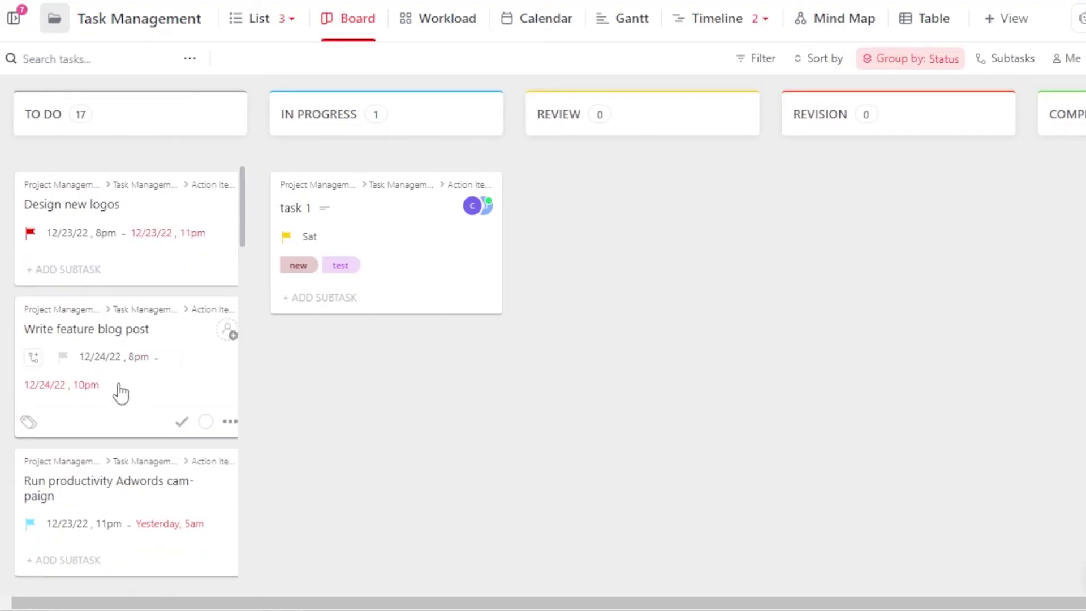
{"action": "left_click_drag", "start_coordinate": [118, 390], "coordinate": [373, 379]}
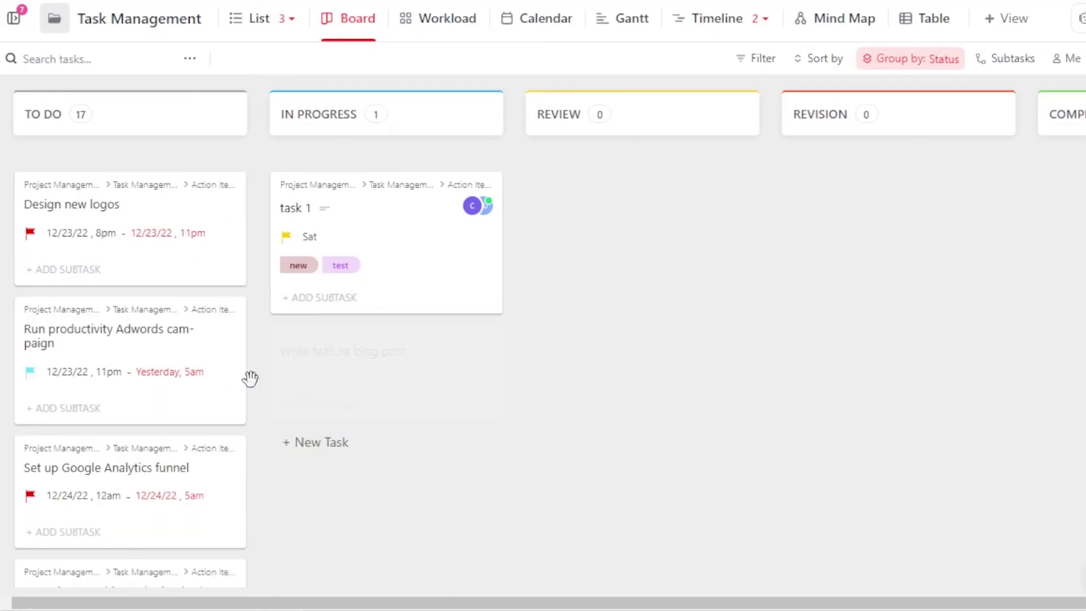
{"action": "left_click_drag", "start_coordinate": [155, 371], "coordinate": [416, 505]}
{"action": "left_click_drag", "start_coordinate": [68, 322], "coordinate": [369, 310]}
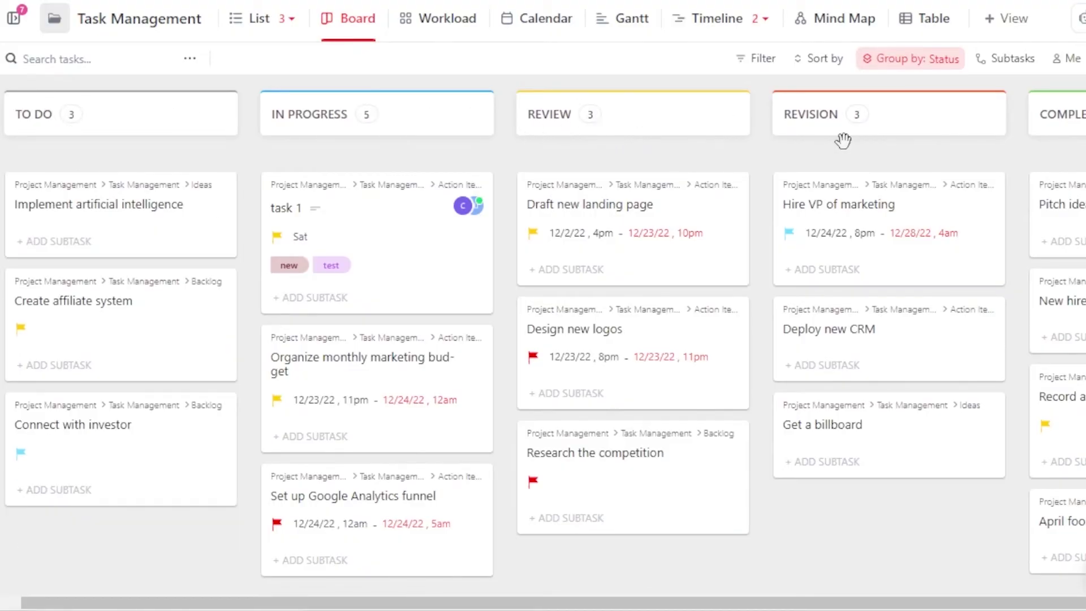
{"action": "scroll", "coordinate": [909, 117], "scroll_direction": "right", "scroll_amount": 3}
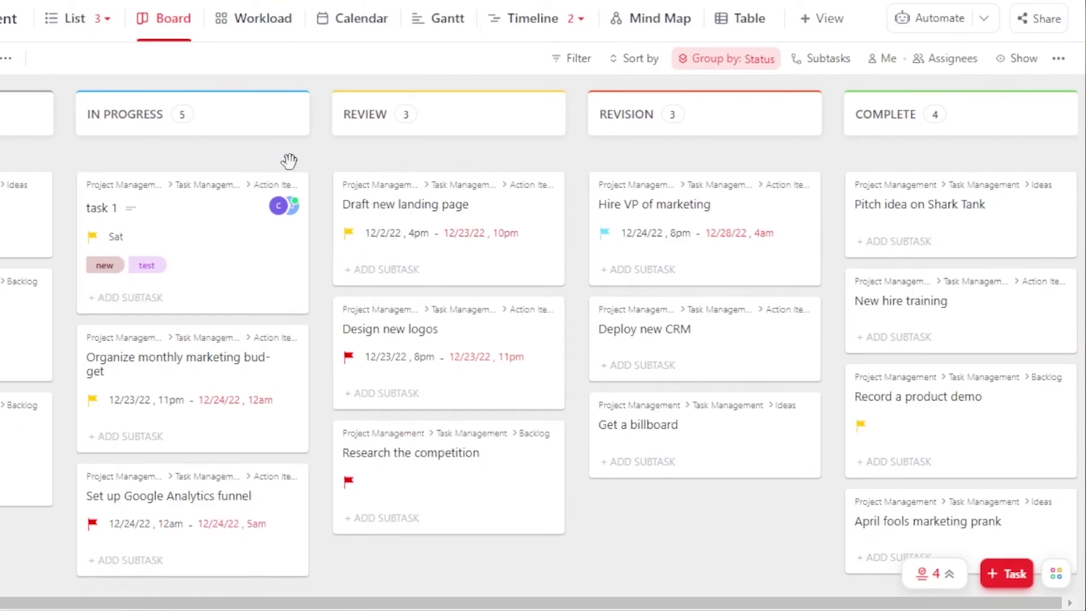
{"action": "scroll", "coordinate": [43, 261], "scroll_direction": "left", "scroll_amount": 3}
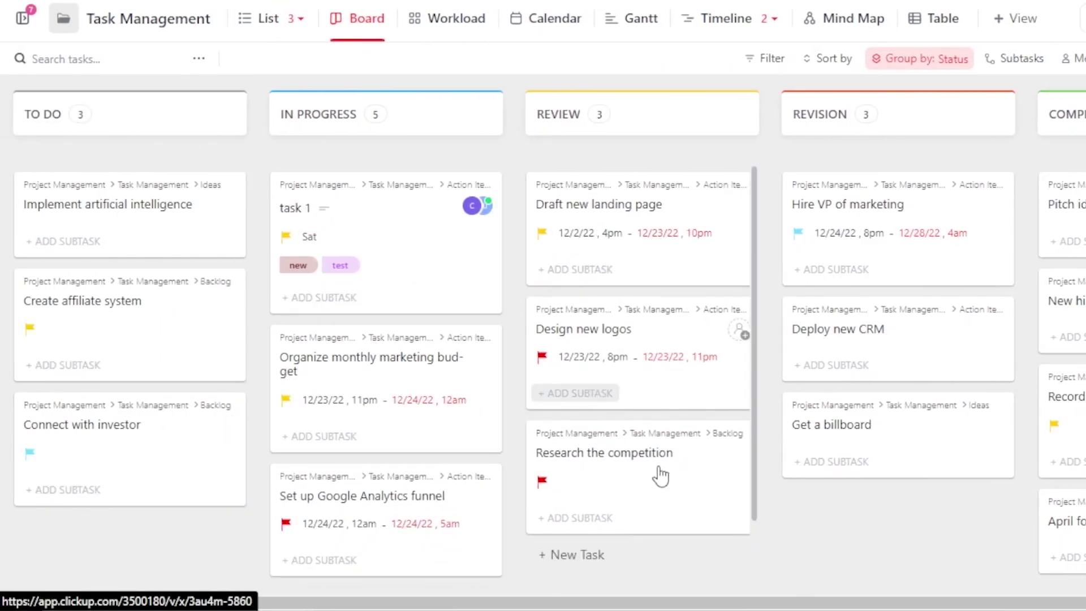
Step: Restore the spaces sidebar, dismiss the Invite Users form, and show Task Management in List view
{"action": "key", "text": "q"}
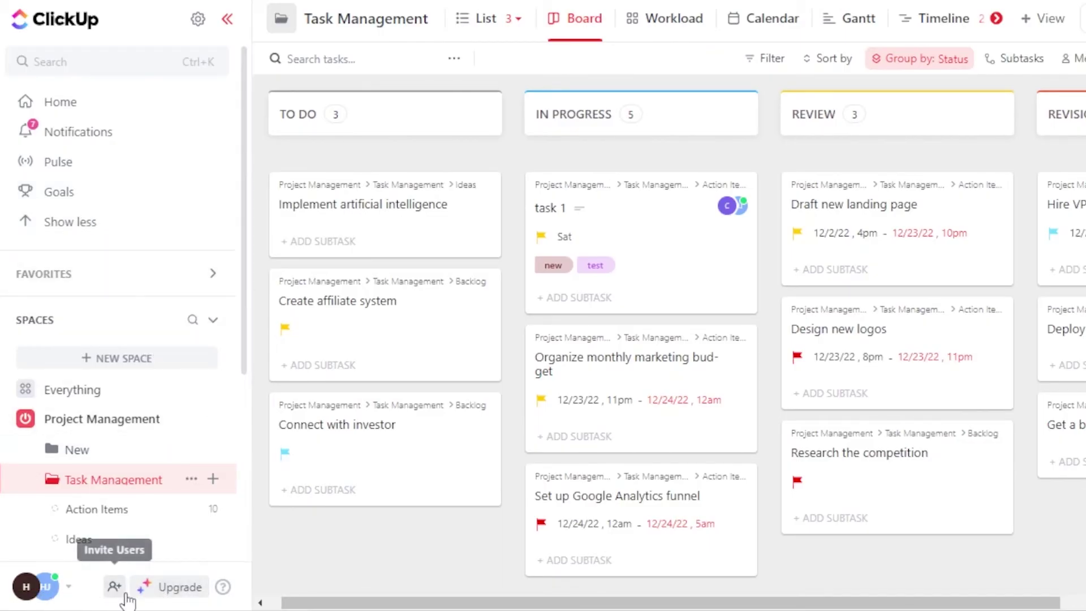
{"action": "left_click", "coordinate": [114, 588]}
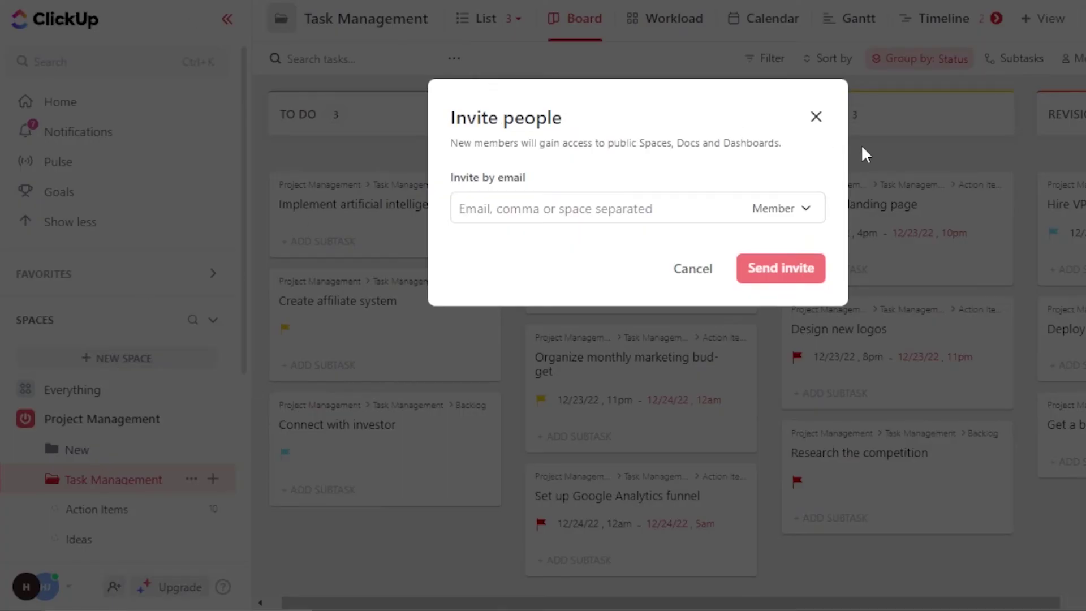
{"action": "left_click", "coordinate": [816, 116]}
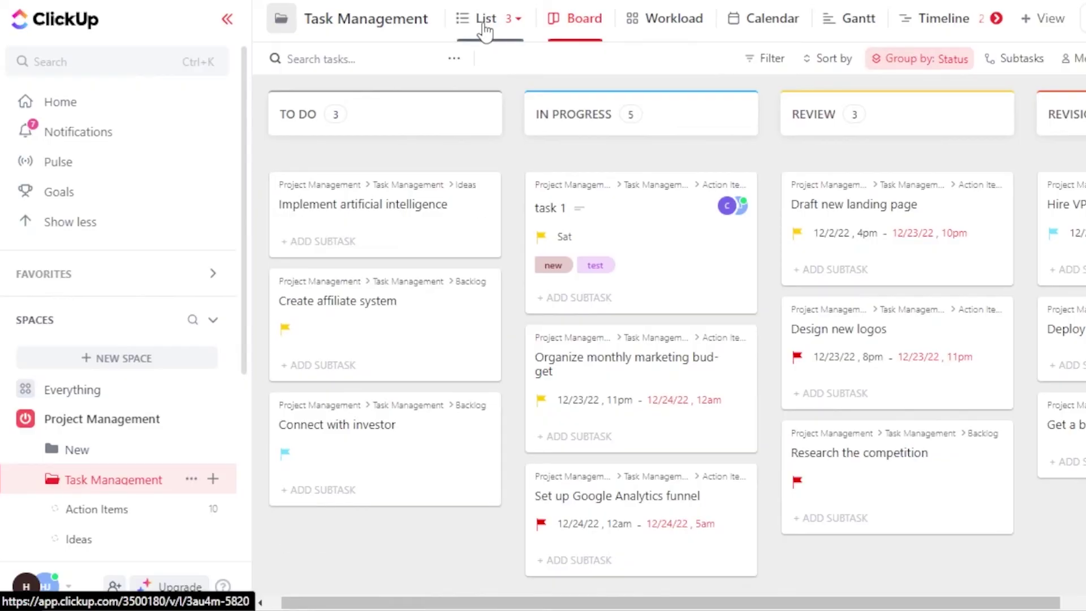
{"action": "left_click", "coordinate": [484, 25]}
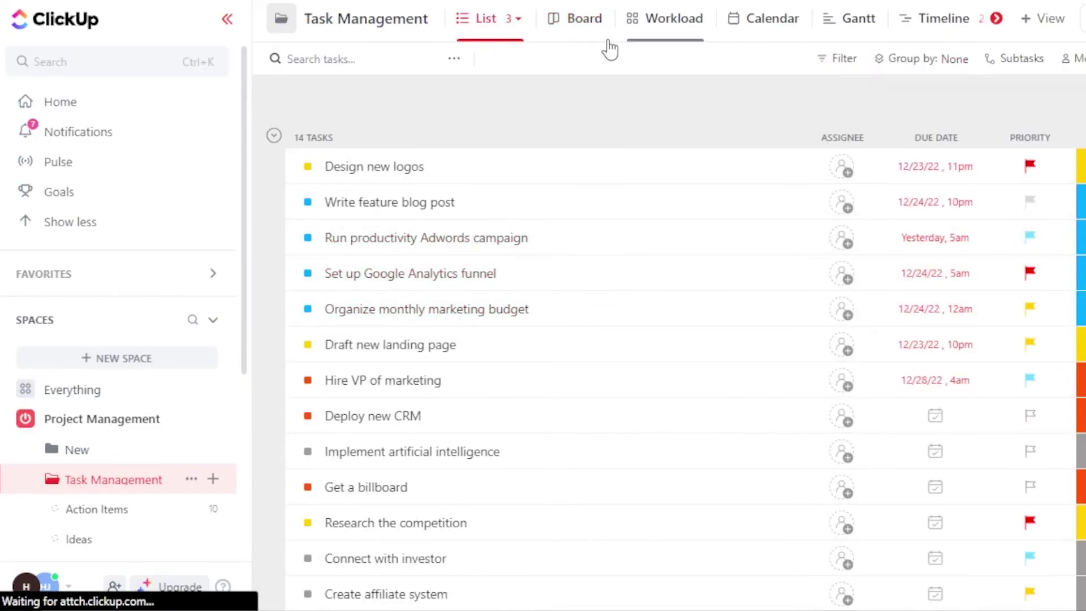
Step: Check task 1's Saturday date in the Workload and February 2023 Calendar views, then return to Board view
{"action": "left_click", "coordinate": [657, 23]}
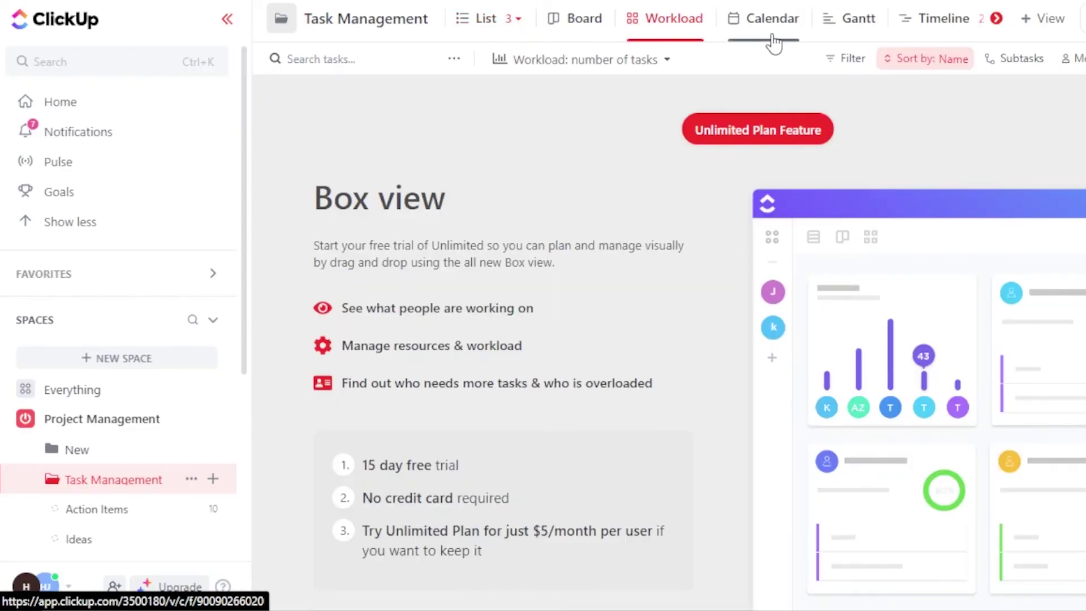
{"action": "left_click", "coordinate": [773, 35]}
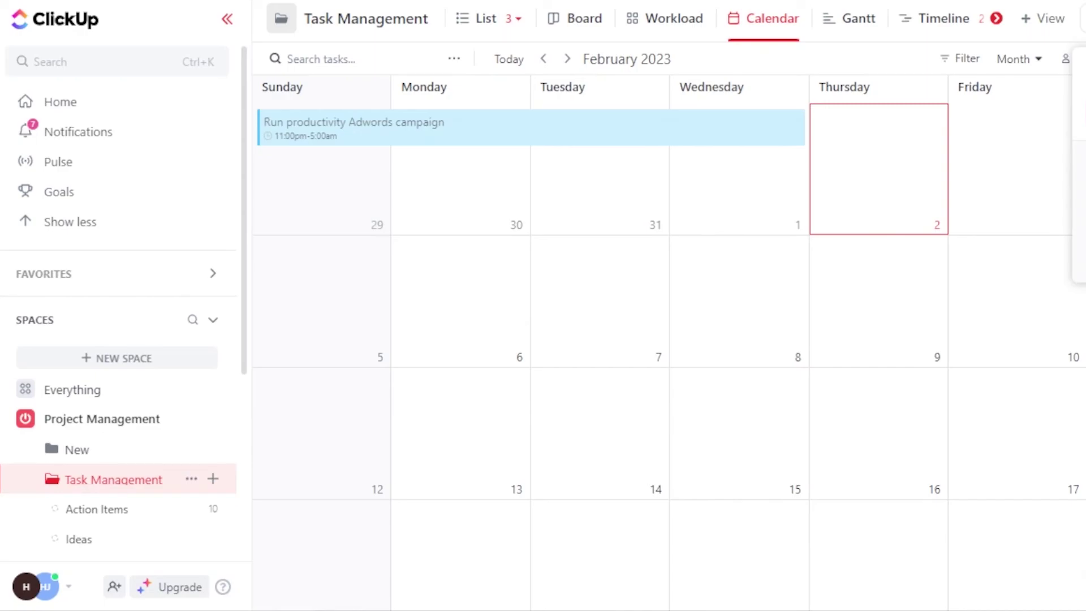
{"action": "left_click", "coordinate": [962, 18]}
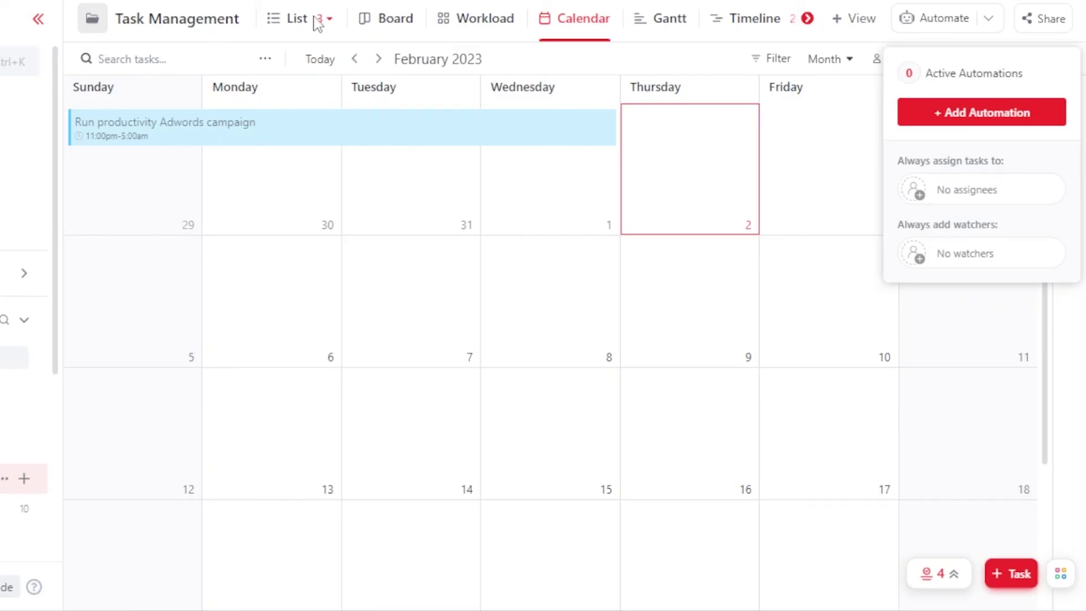
{"action": "left_click", "coordinate": [394, 31]}
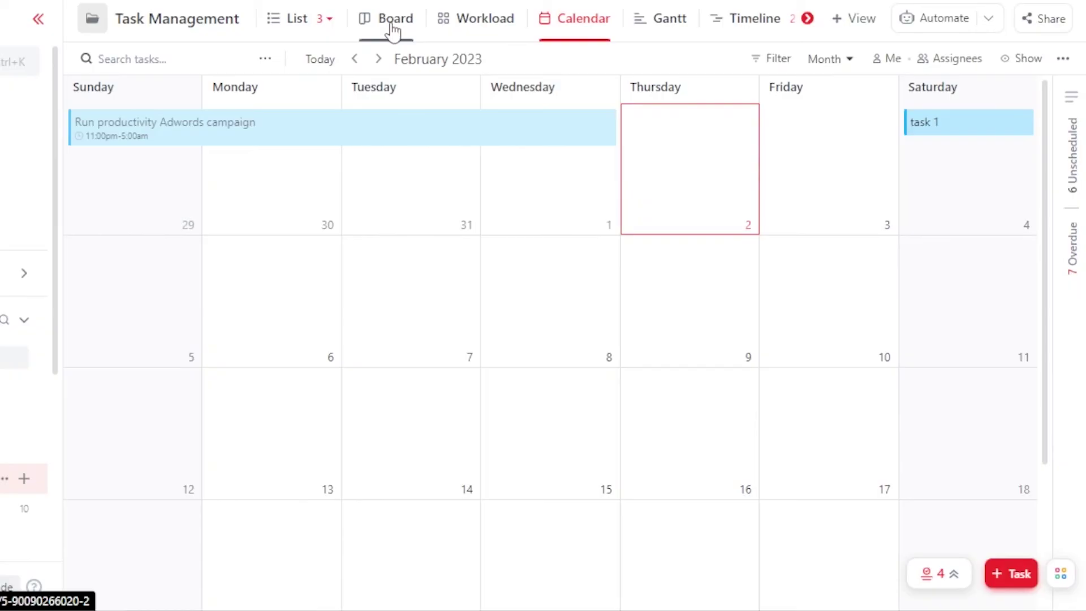
{"action": "left_click", "coordinate": [393, 29]}
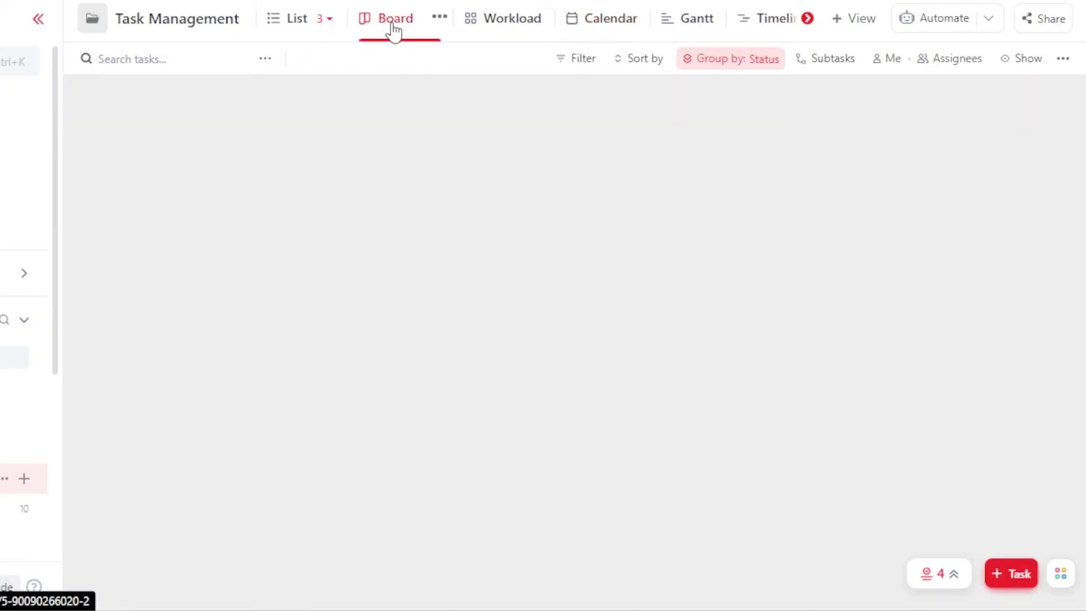